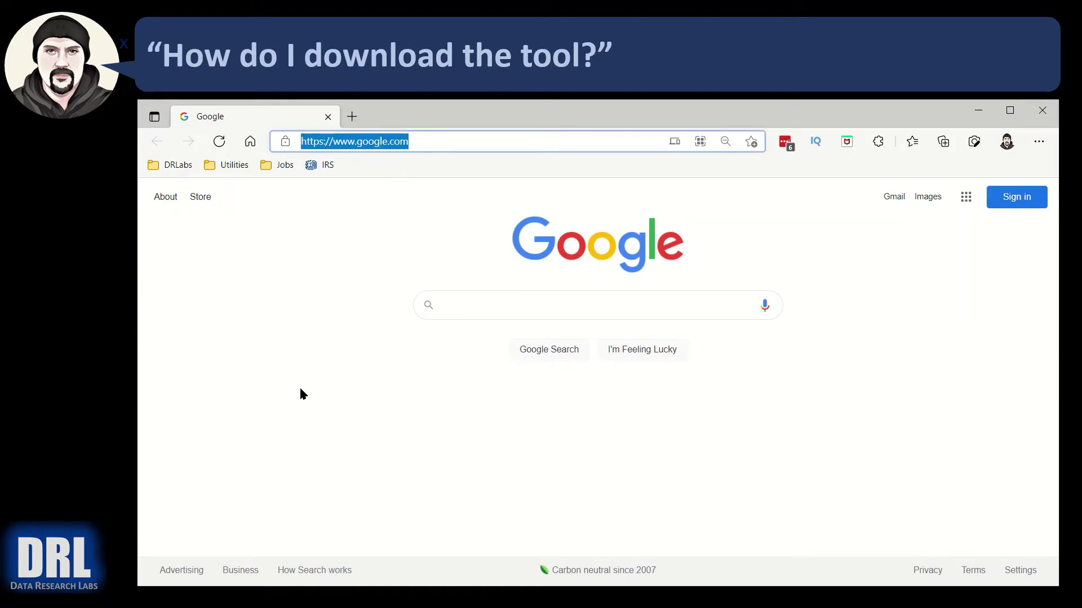
- Go to github.com/dataresearchlabs and open the data_analysts_toolbox repository
text(github.com/dataresearchlabs)
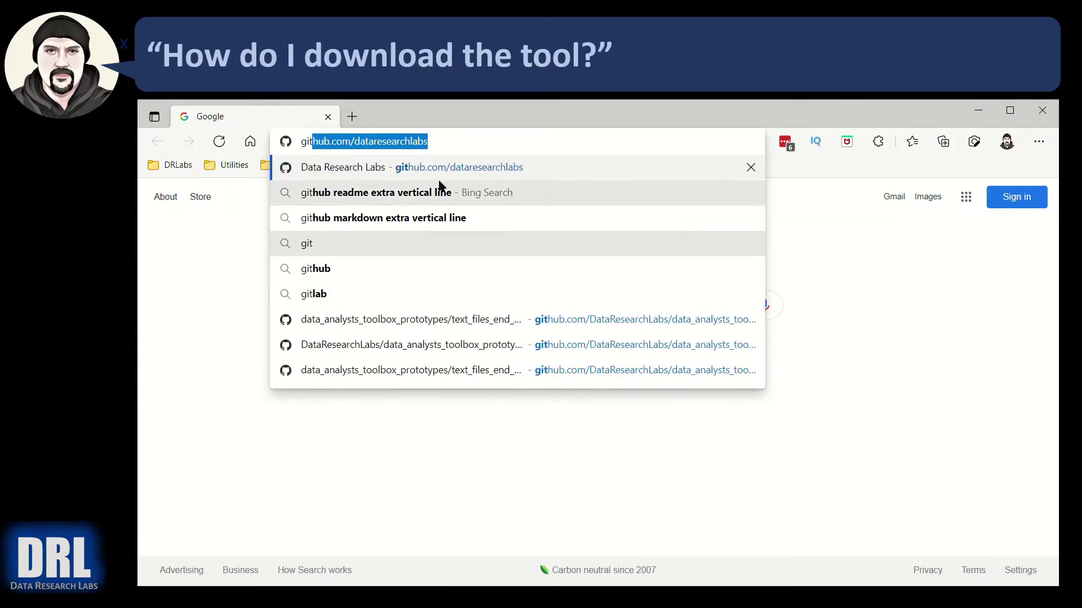
click(446, 145)
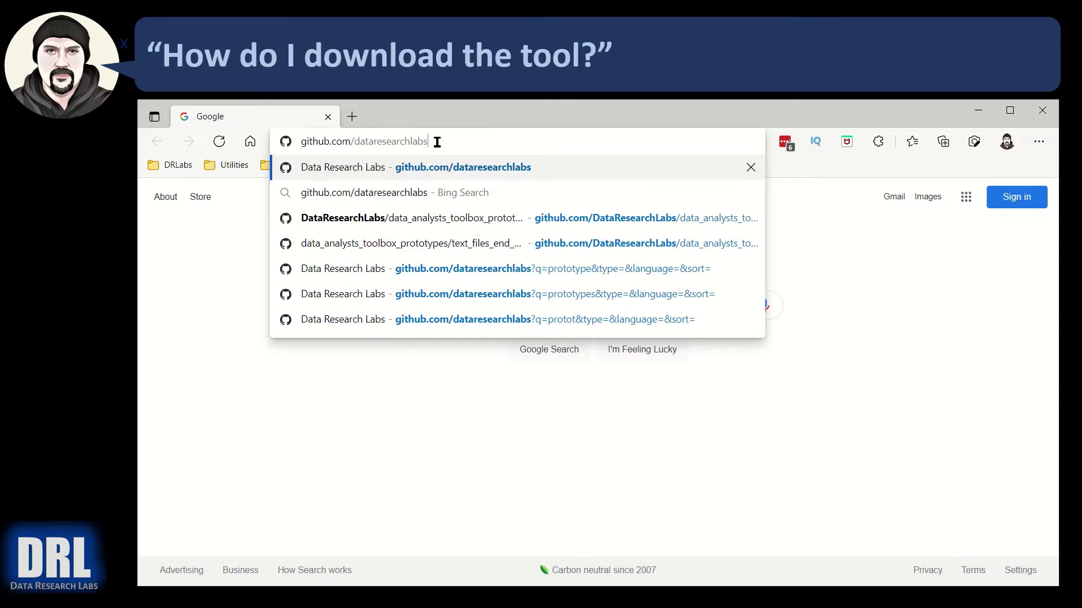
key(Return)
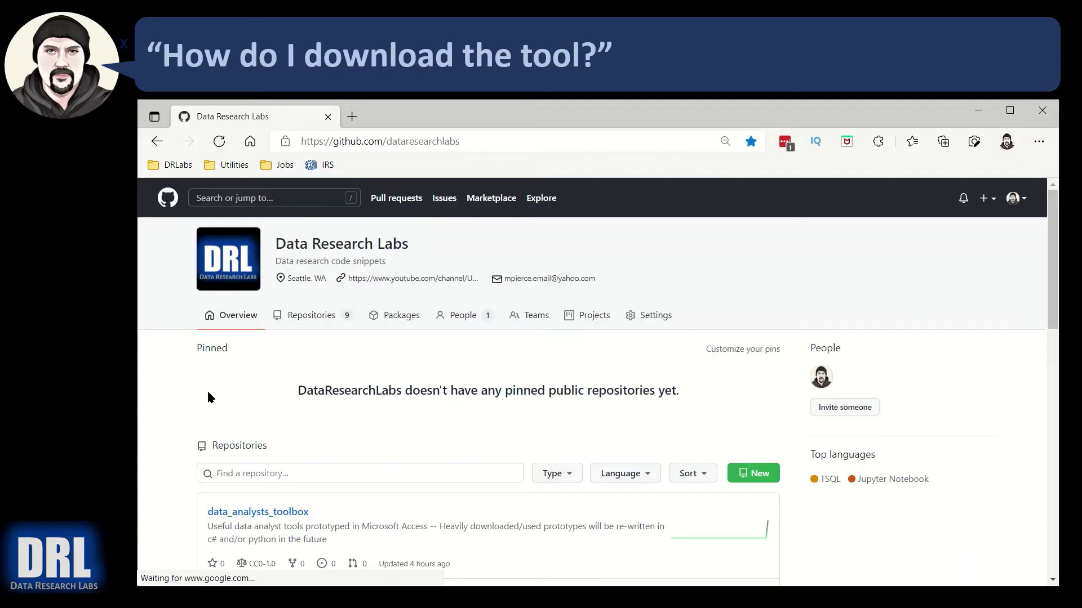
scroll(415, 398, down, 2)
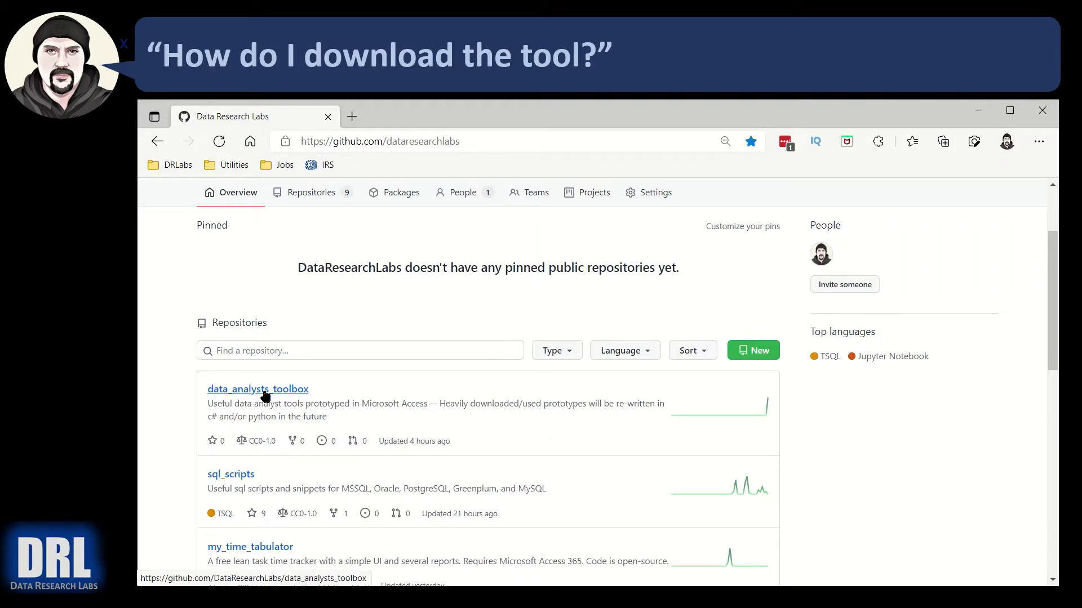
click(287, 395)
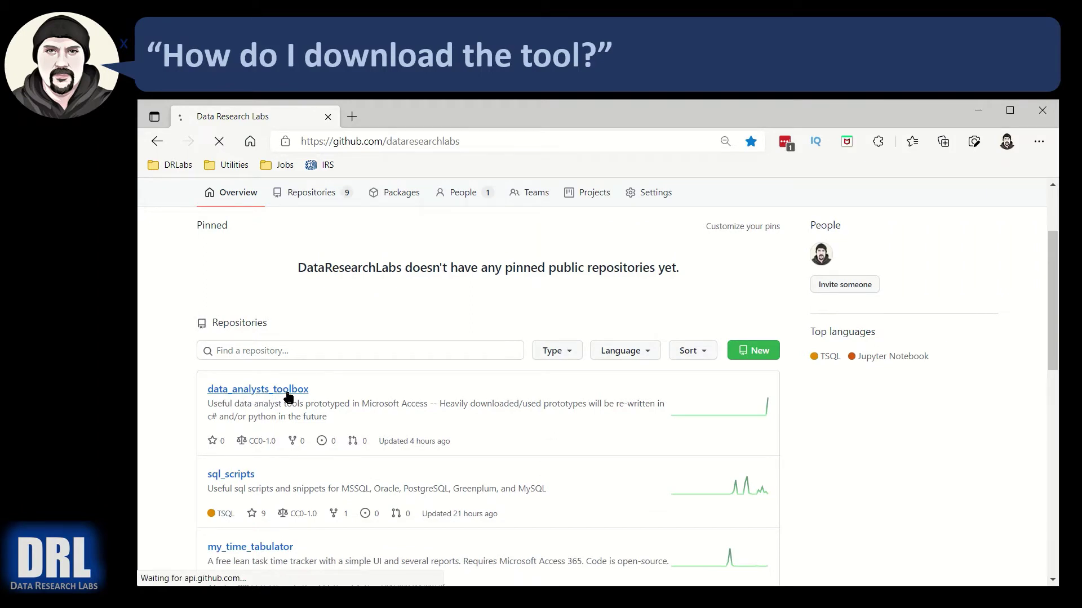
- Open the End-of-Line Editor for Text Files page from the repository's README
scroll(425, 416, down, 5)
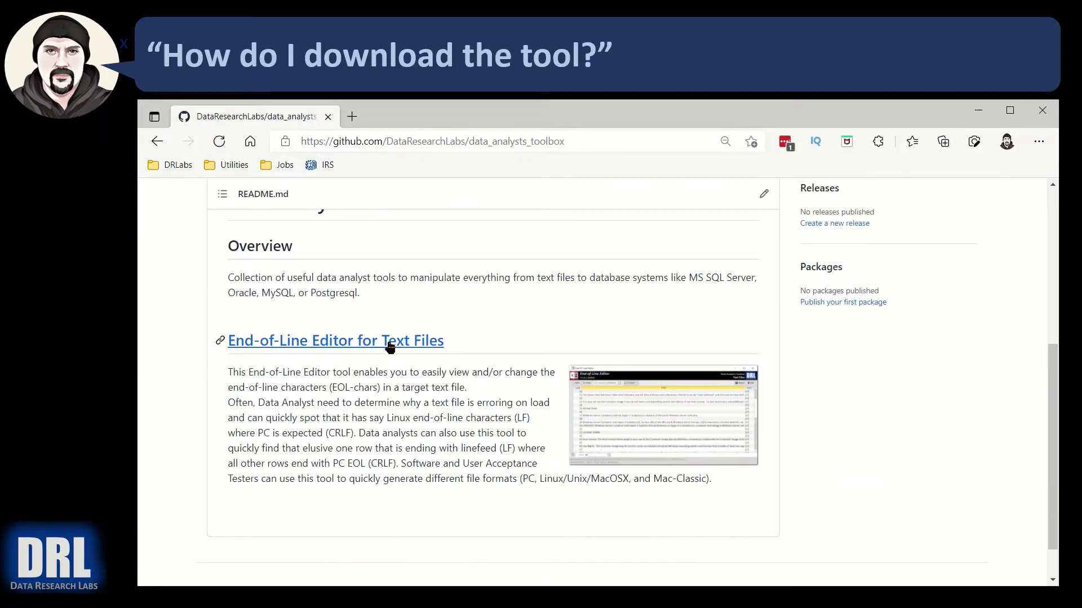
scroll(416, 349, down, 1)
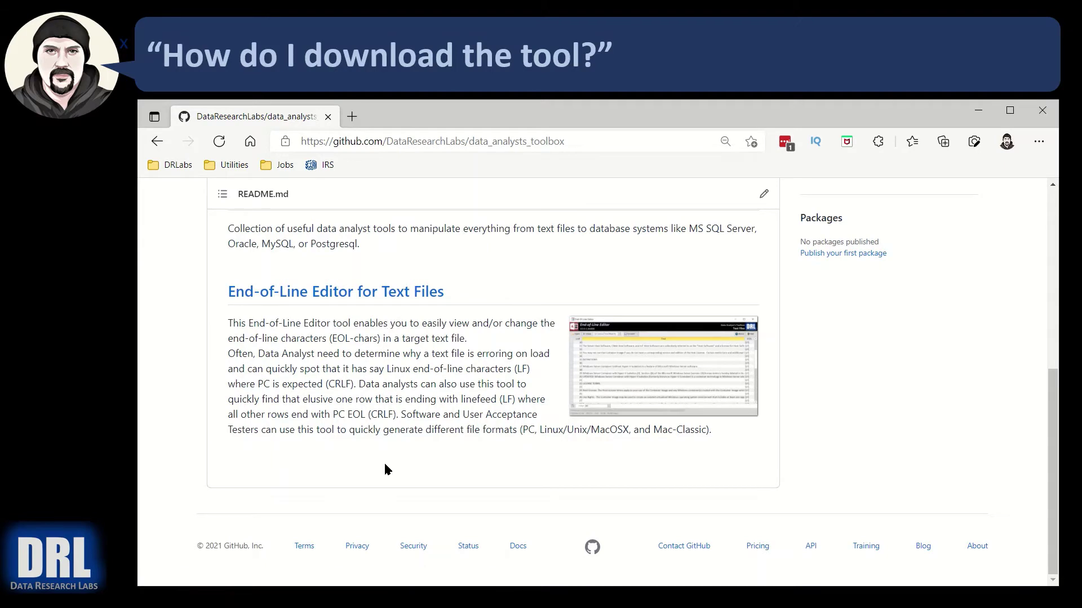
click(326, 300)
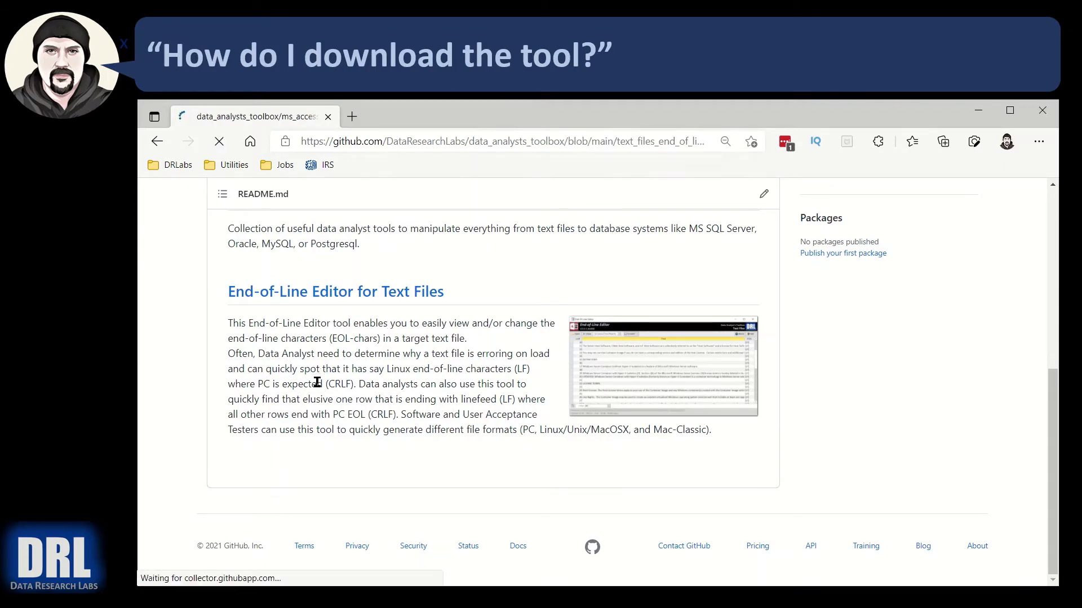
- Download the locked application file eol_editor.accde through the page's Download section
scroll(349, 371, down, 2)
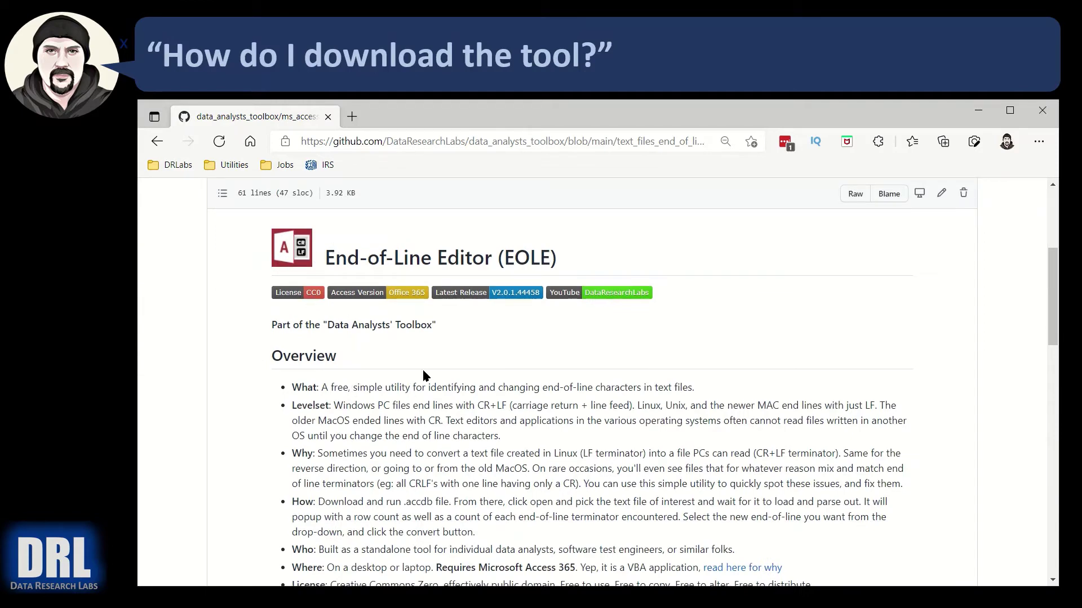
scroll(401, 363, down, 2)
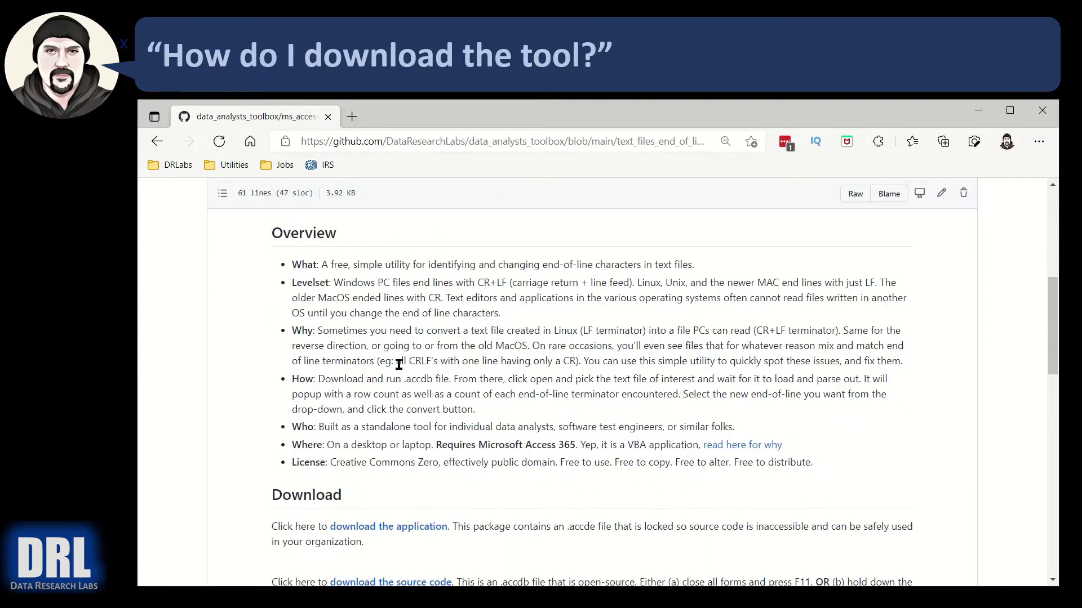
scroll(288, 410, down, 2)
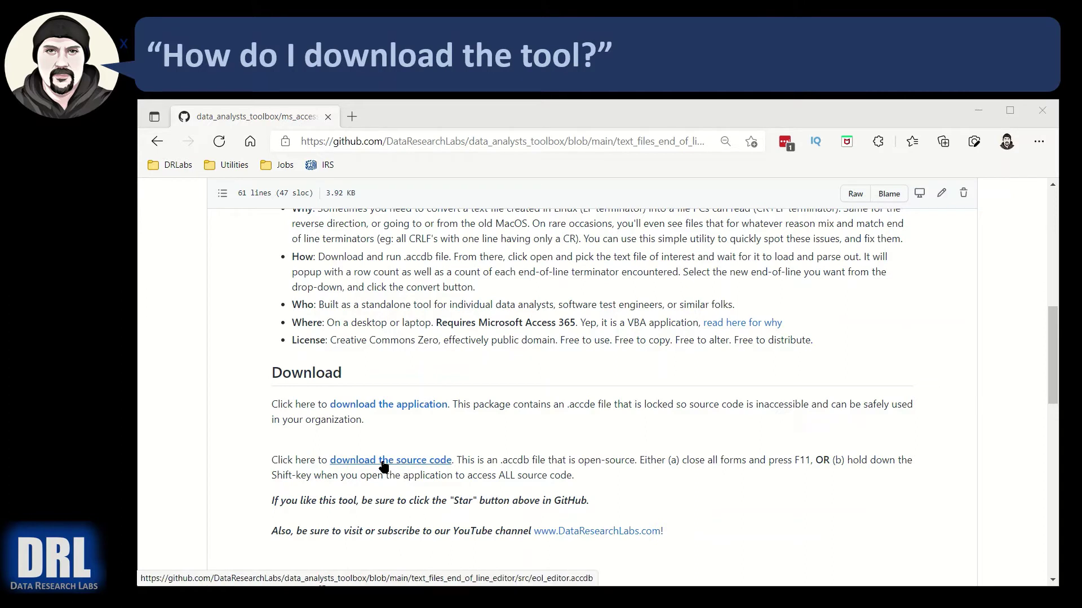
click(397, 407)
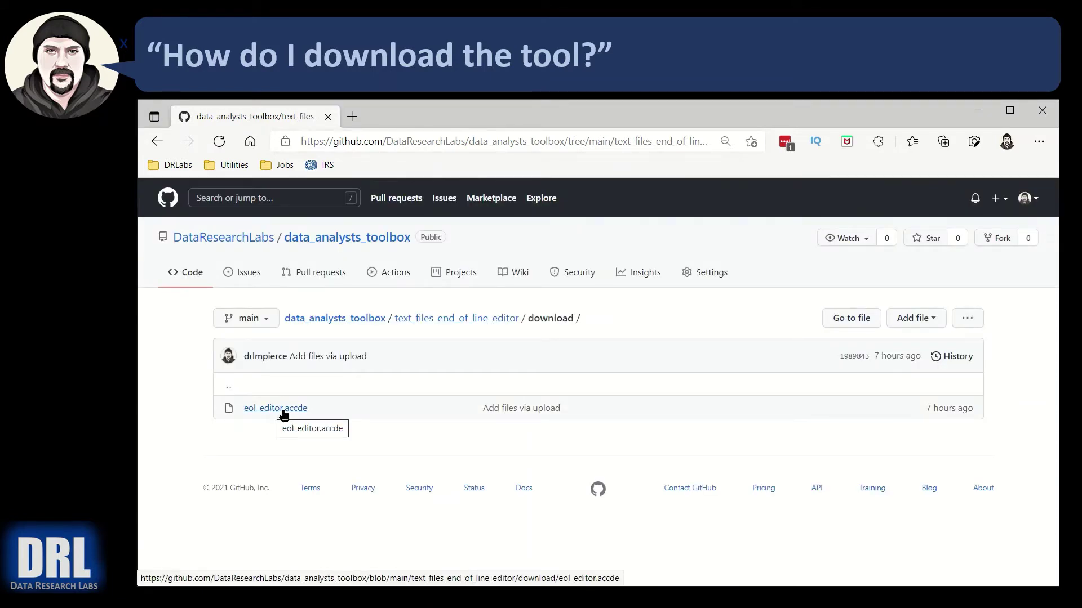
click(283, 411)
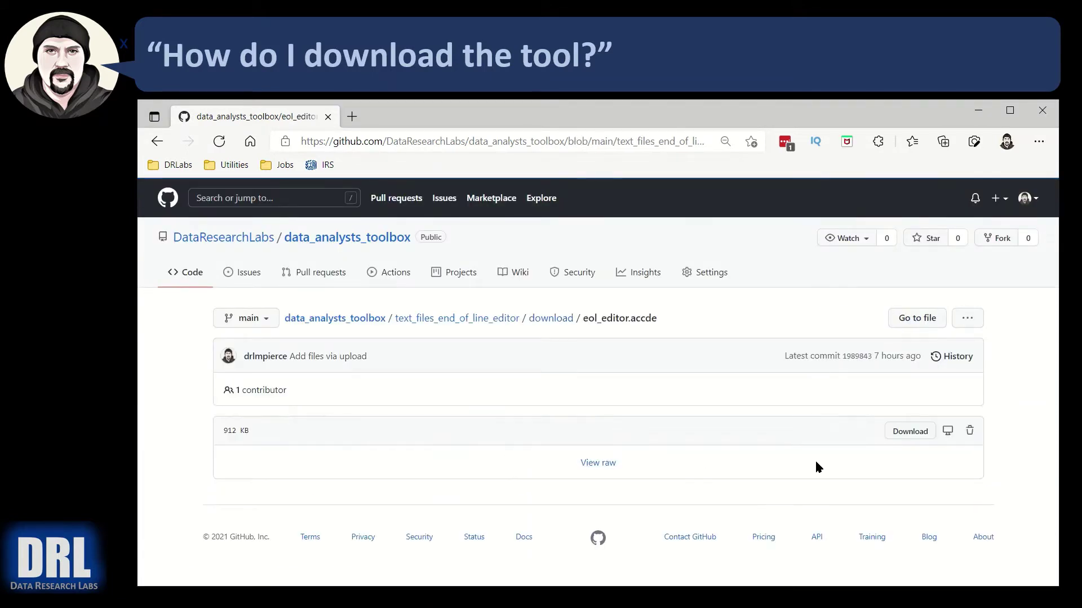
click(907, 432)
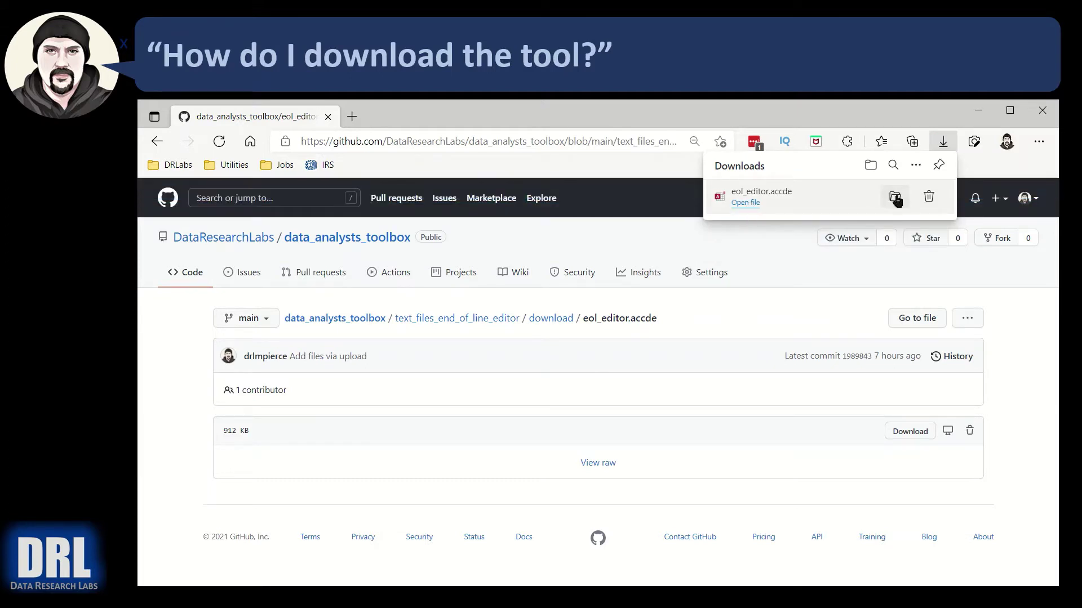
- Show the downloaded eol_editor.accde in its folder and copy the file
click(895, 197)
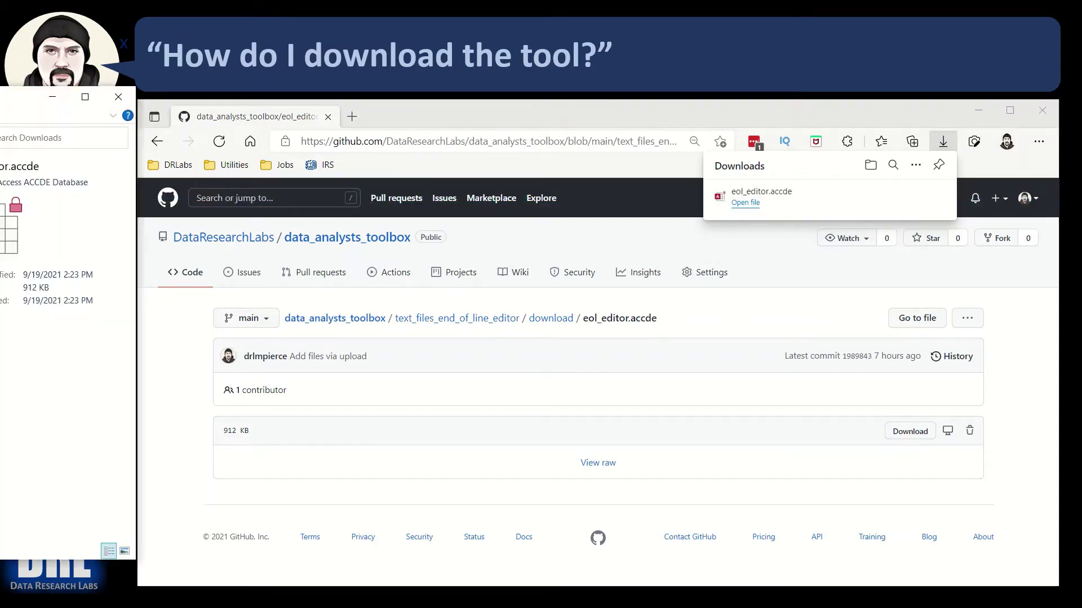
right_click(411, 214)
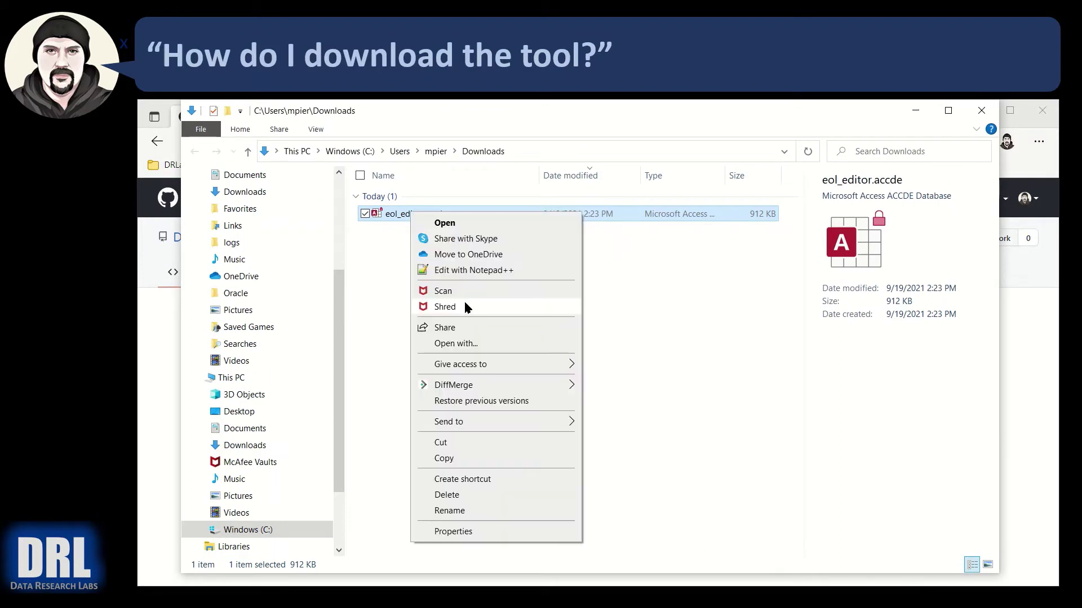
click(464, 458)
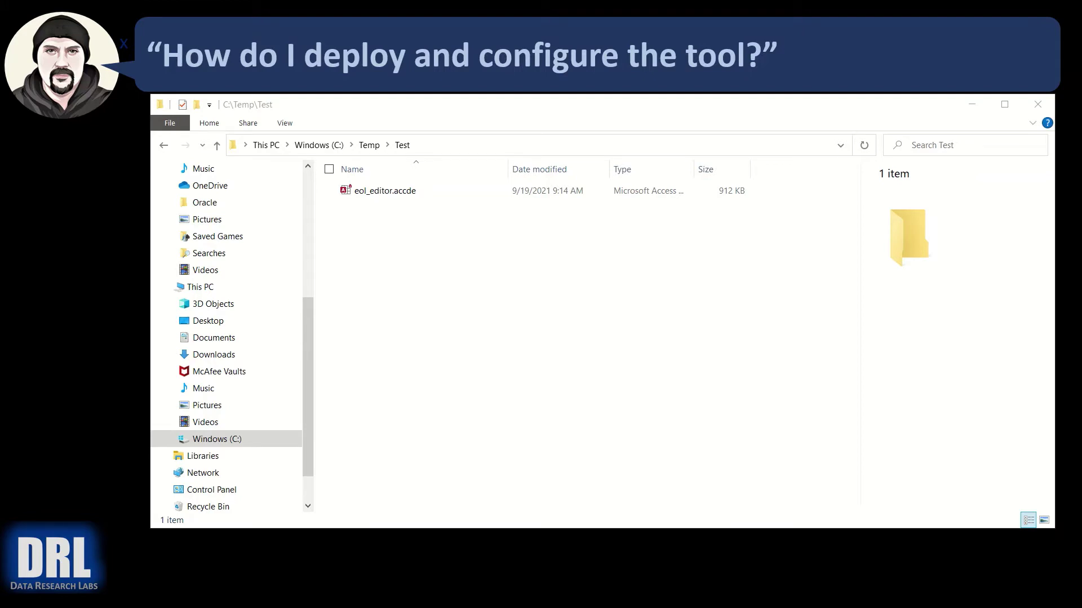
- Open eol_editor.accde from C:\Temp\Test, allow its content to open, and close the End-of-Line Editor form
double_click(408, 196)
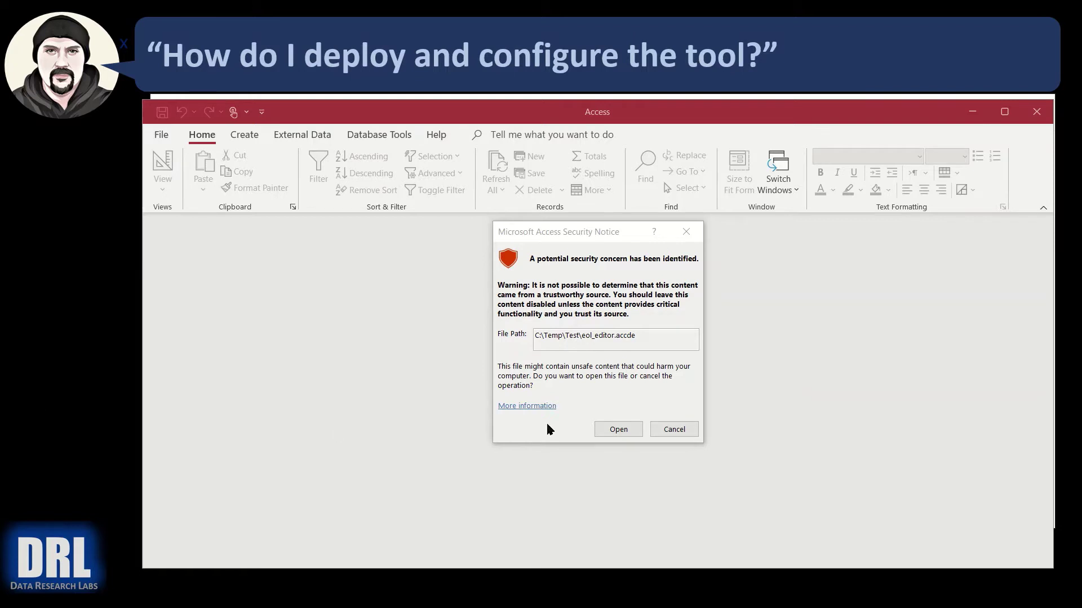
click(614, 433)
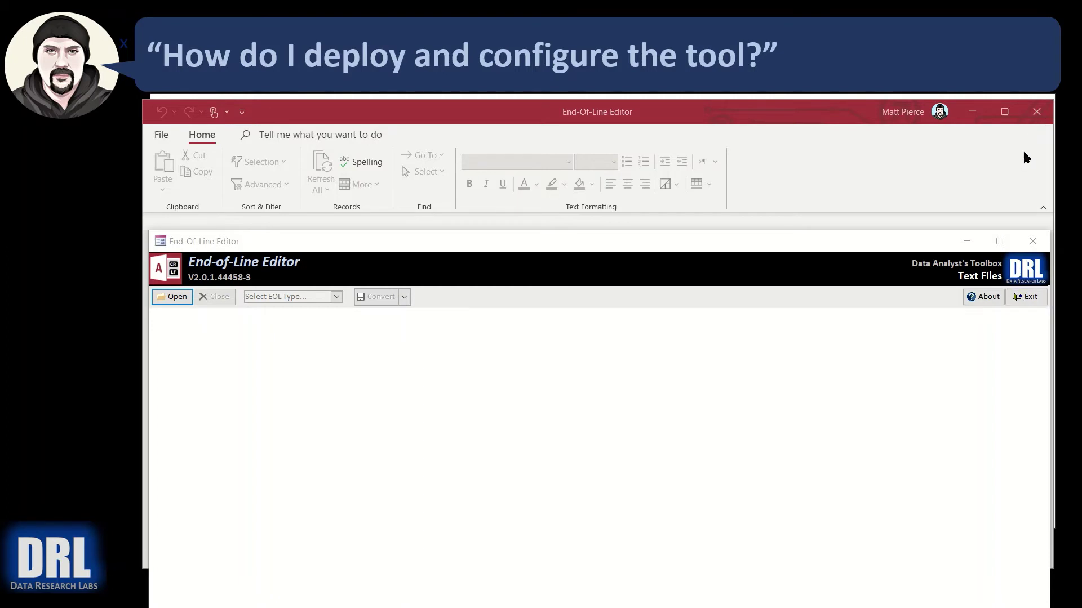
click(1034, 241)
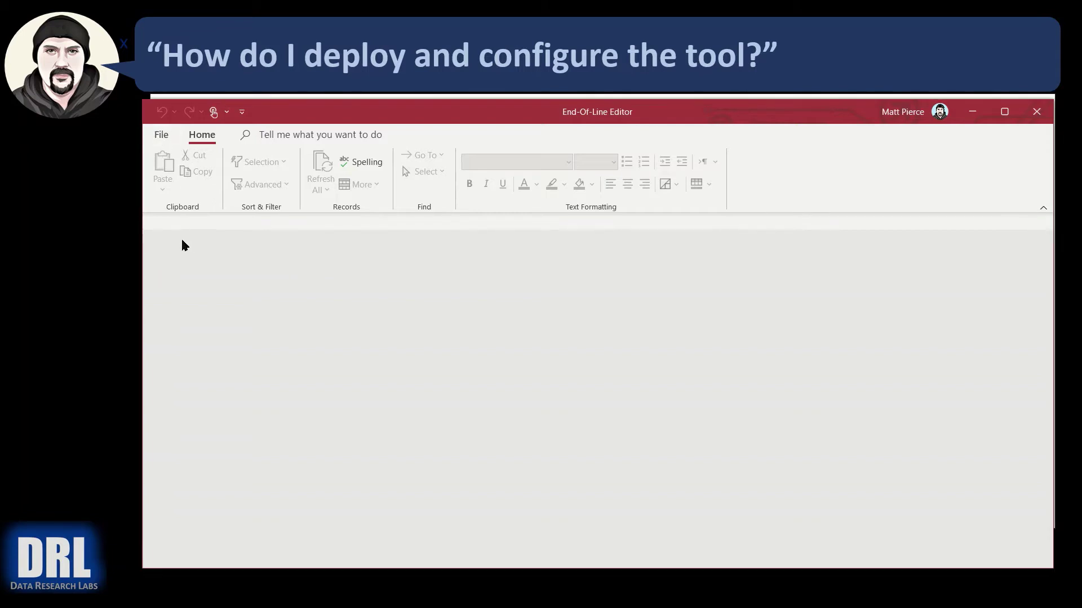
- Open the Trusted Locations settings in the Access Trust Center
click(161, 136)
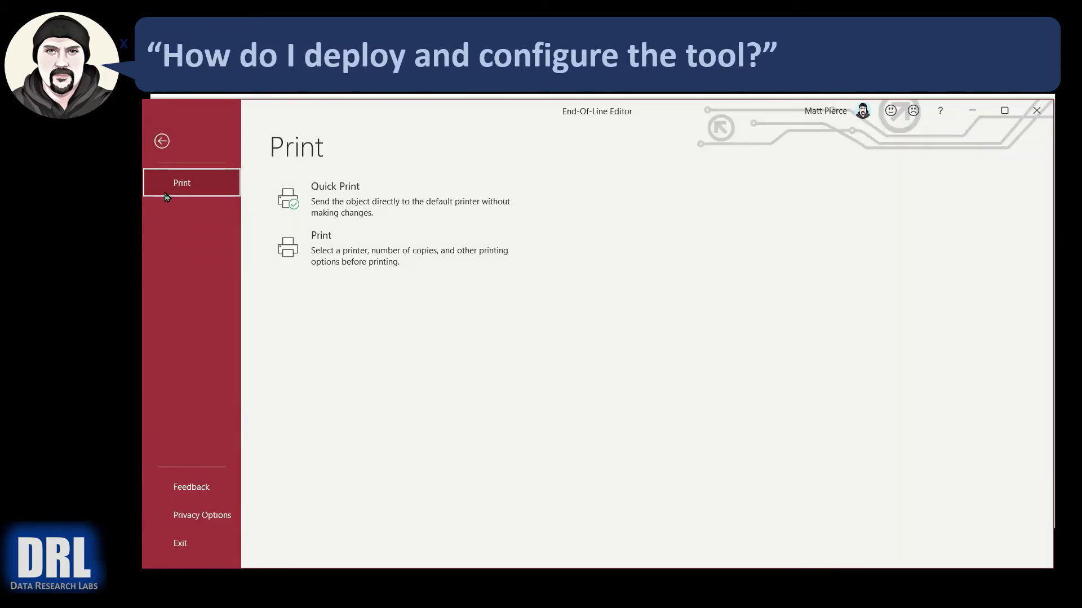
click(202, 515)
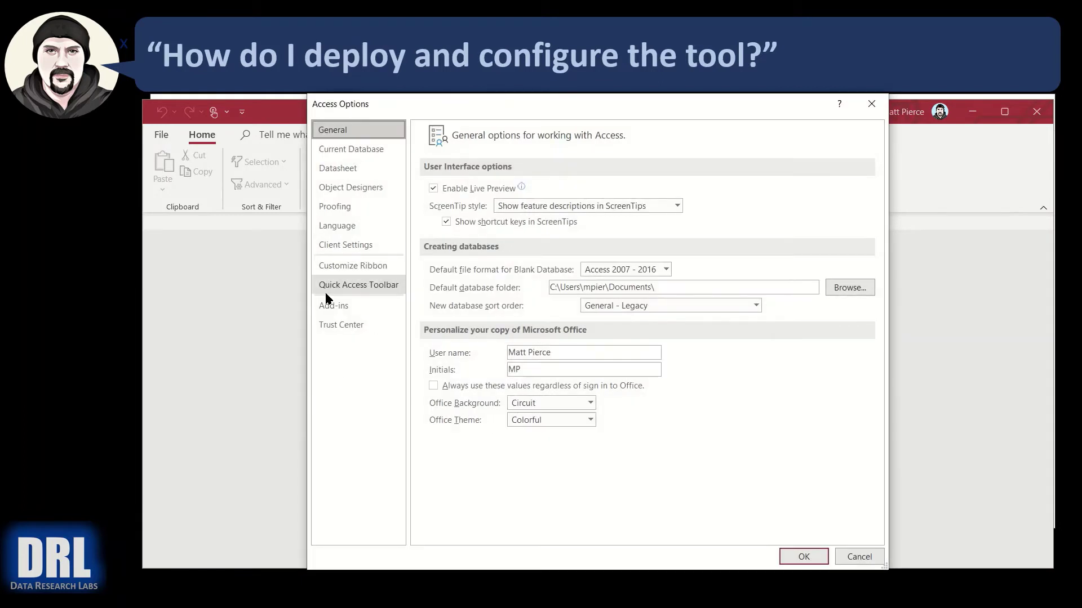
click(338, 324)
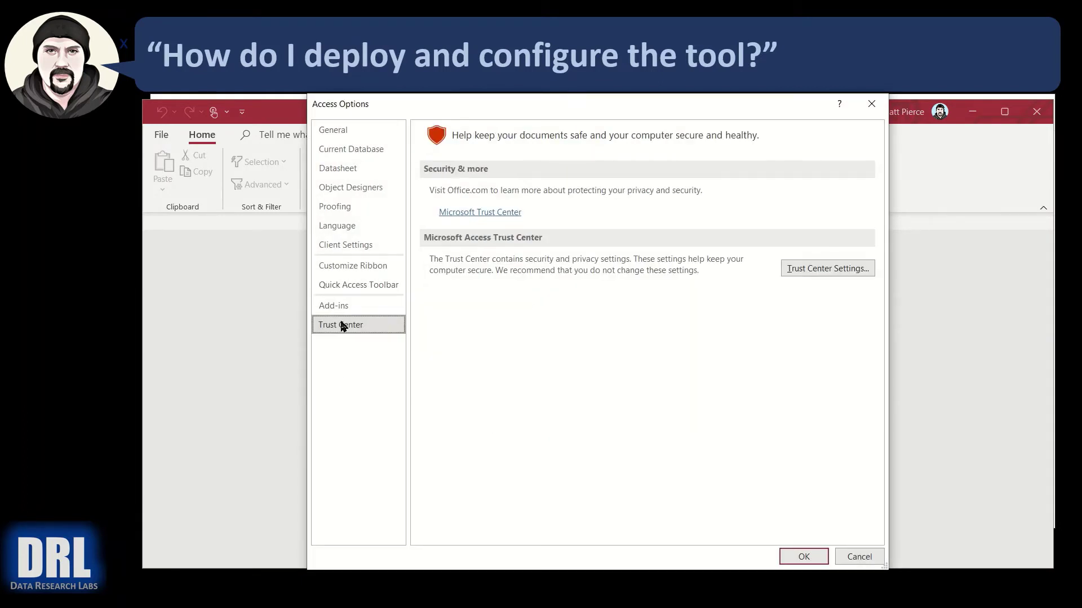
click(818, 270)
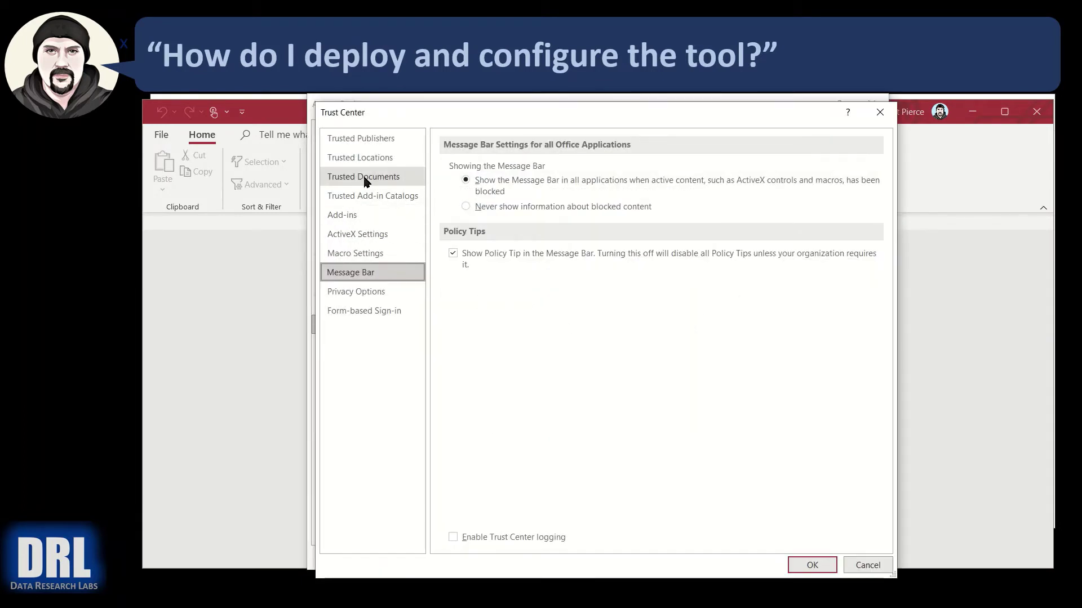
click(372, 158)
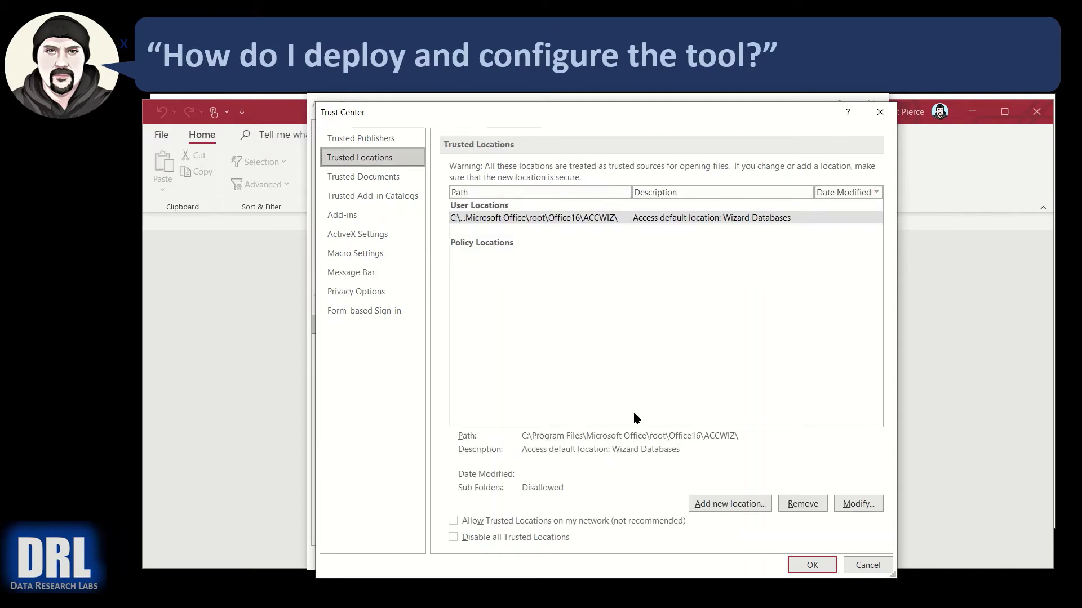
- Add C:\Temp\Test as a new trusted location and apply the Trust Center and Access options
click(730, 504)
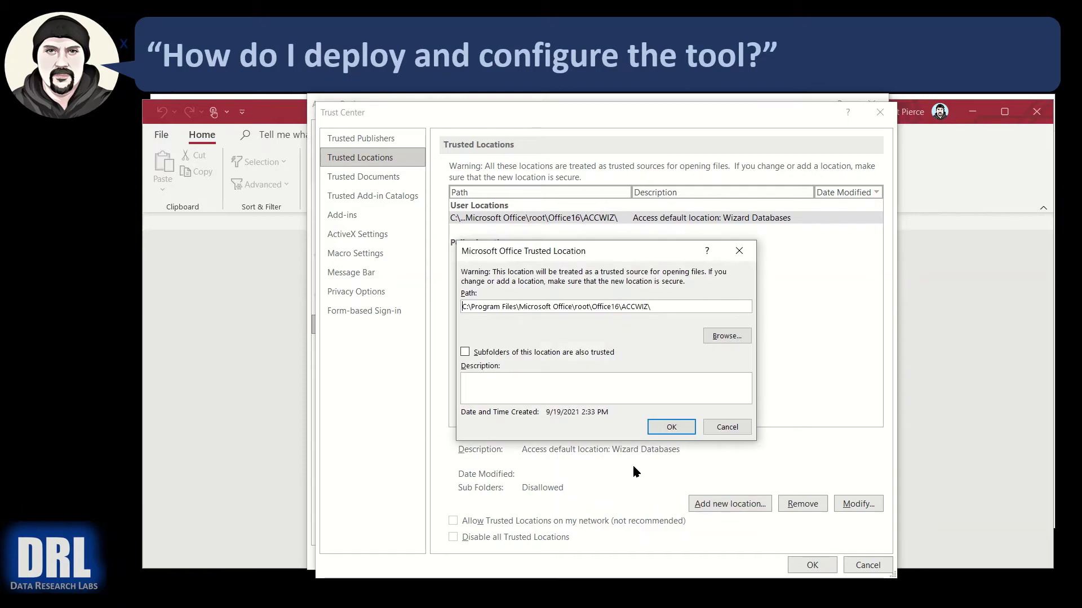
click(726, 336)
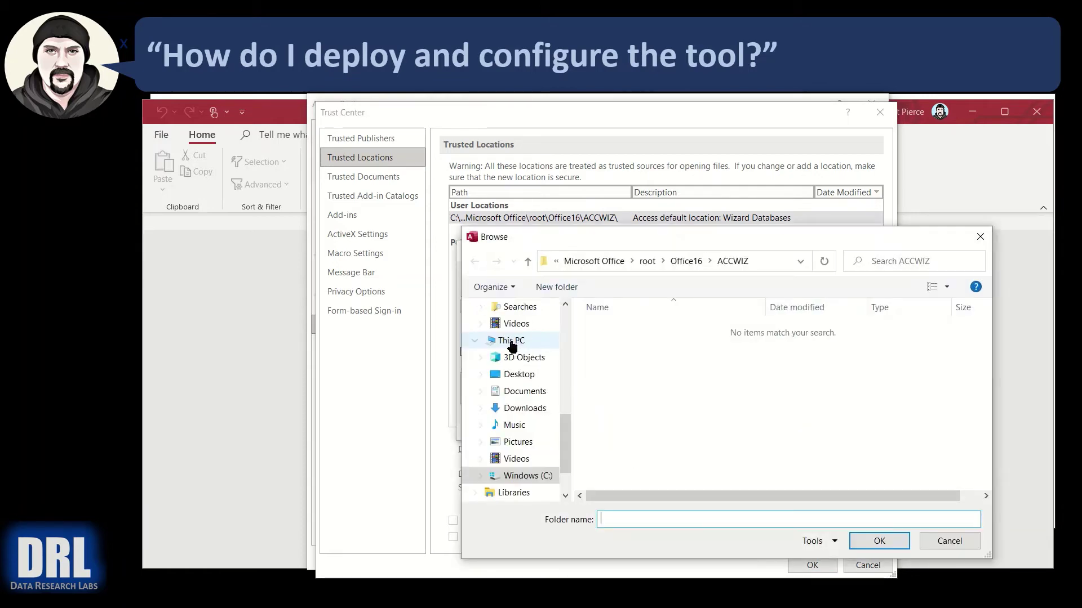
click(542, 477)
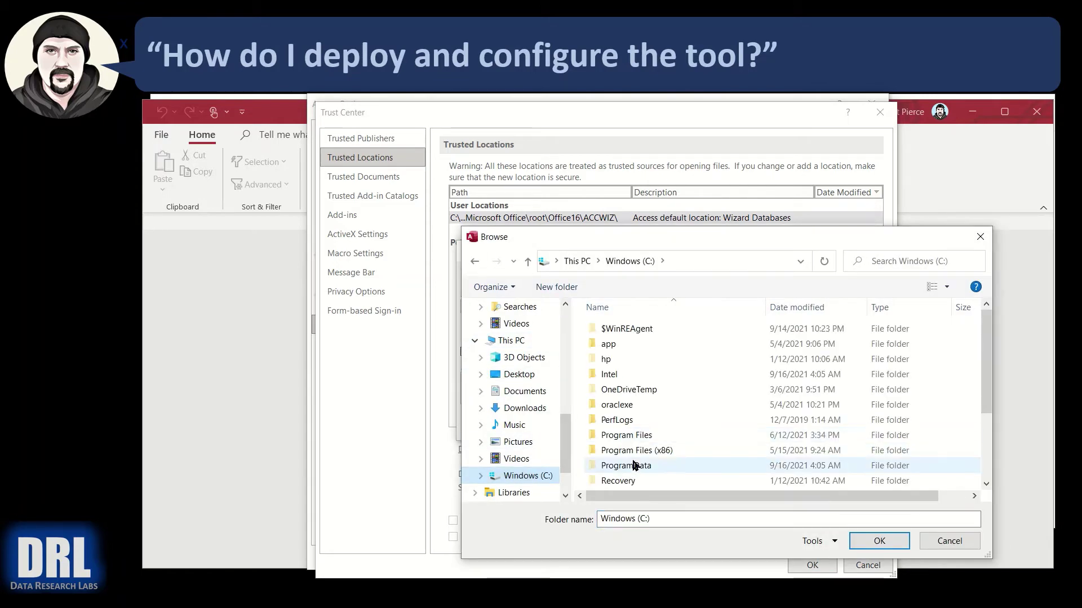
scroll(632, 465, down, 3)
click(620, 424)
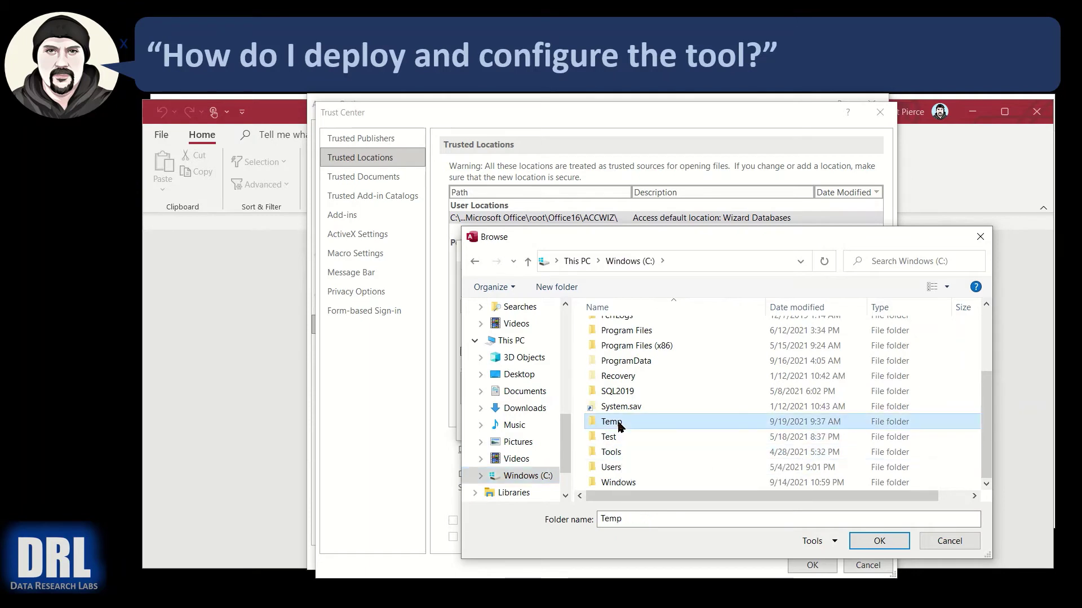
double_click(619, 424)
double_click(631, 356)
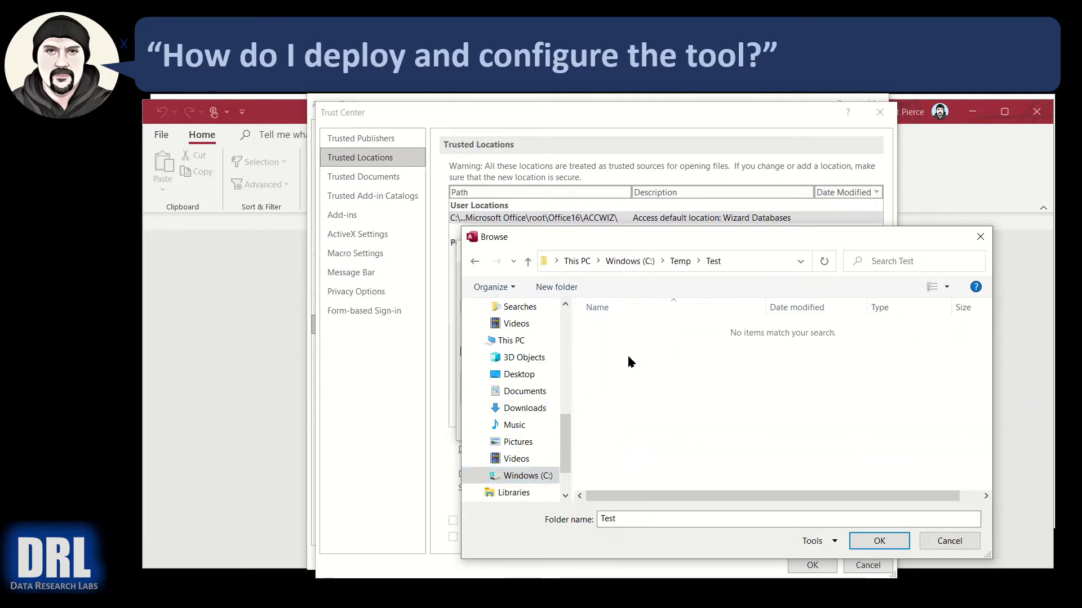
click(880, 542)
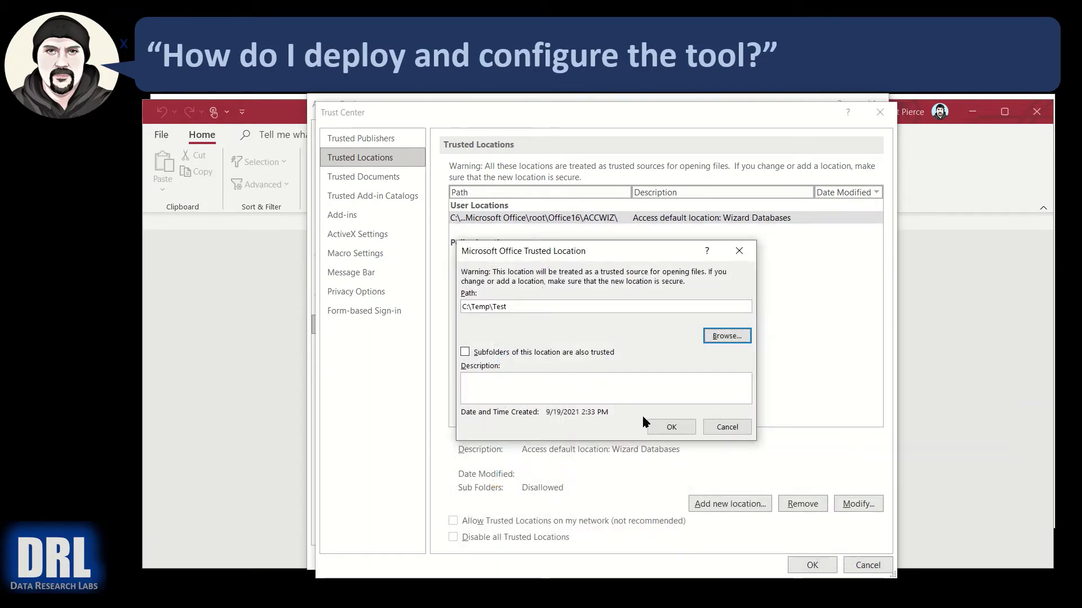
click(674, 431)
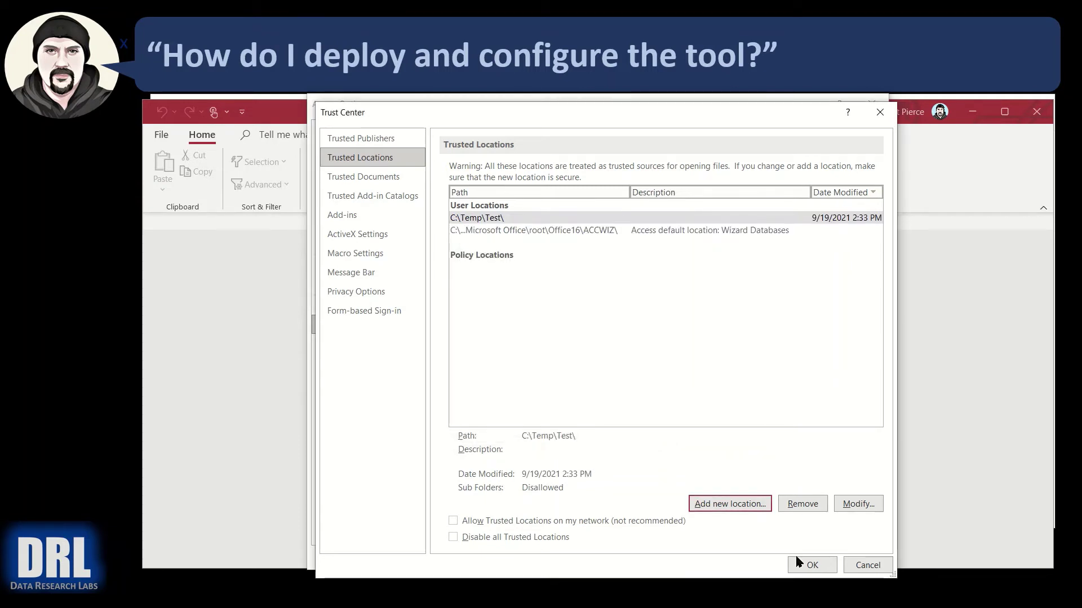
click(811, 565)
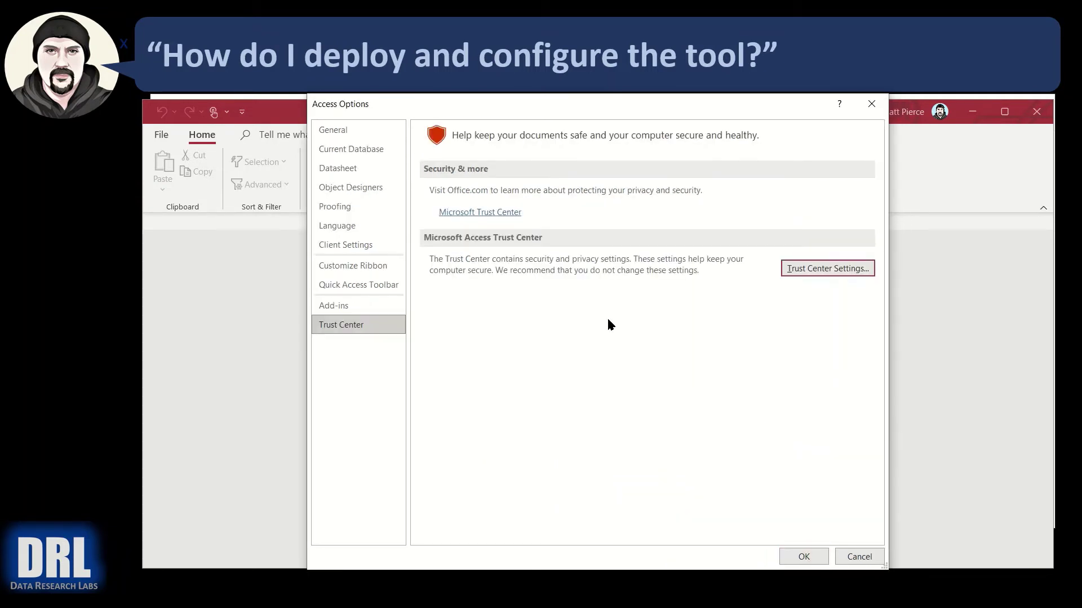
click(800, 557)
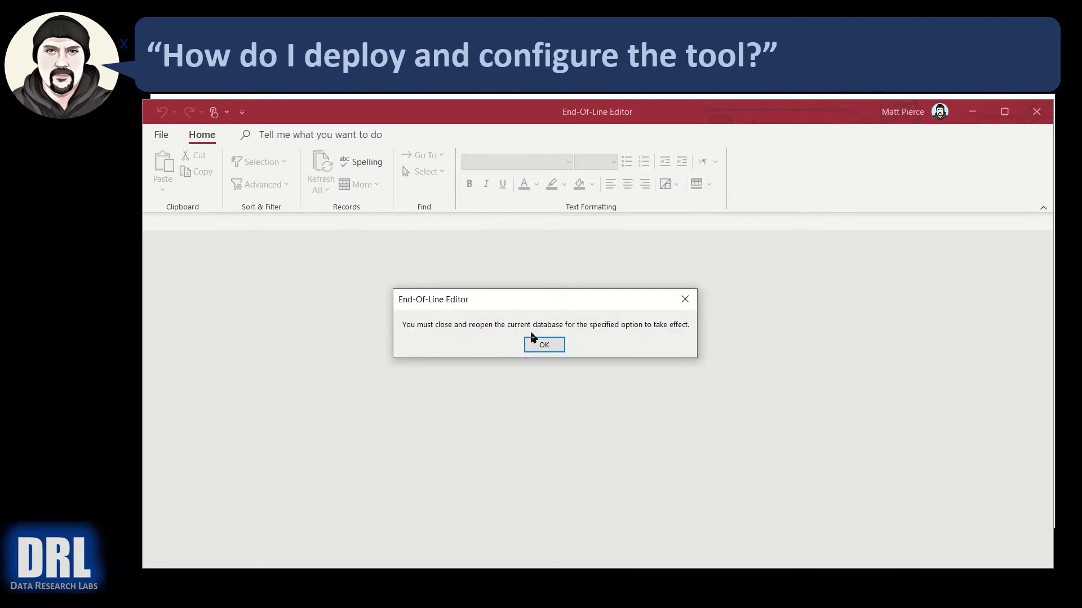
click(554, 349)
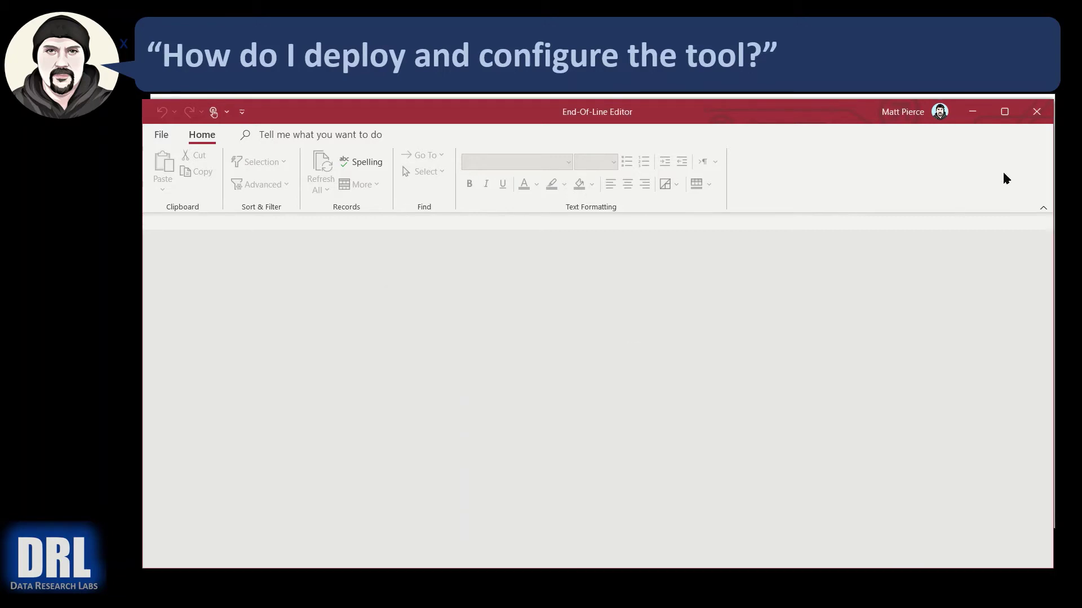
- Restart eol_editor.accde from C:\Temp\Test and close the End-of-Line Editor form
click(1043, 119)
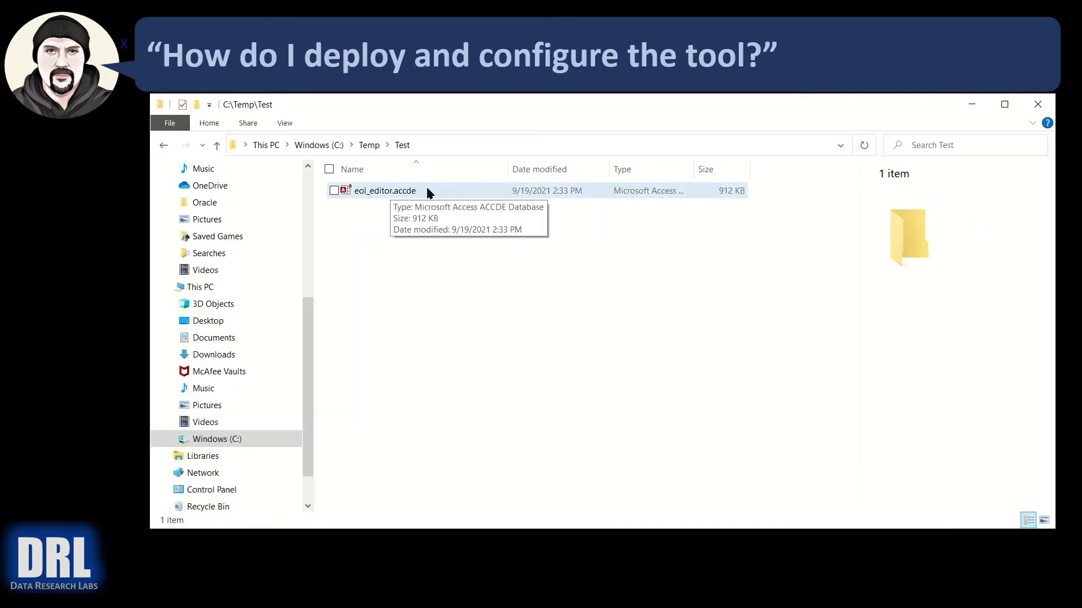
double_click(426, 194)
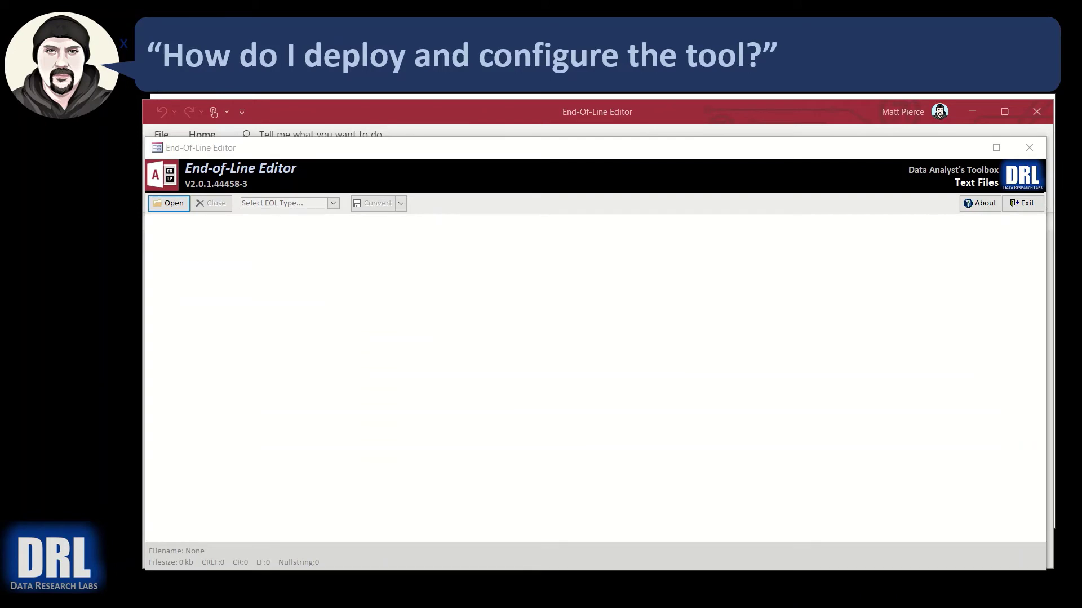
click(1029, 147)
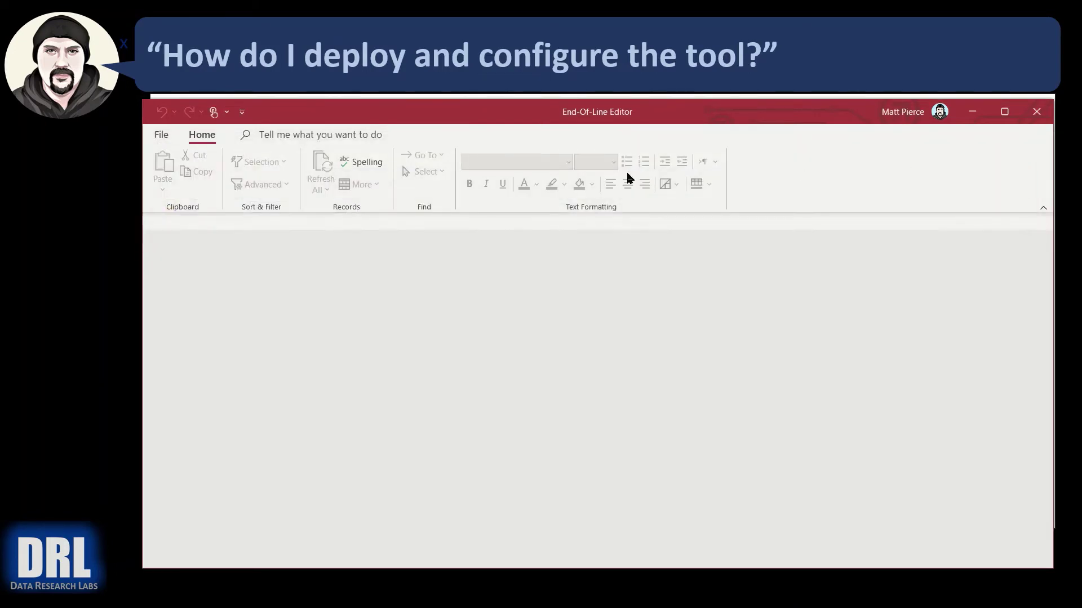
- Remove C:\Temp\Test from the Trust Center's trusted locations and apply the Trust Center and Access options
click(159, 135)
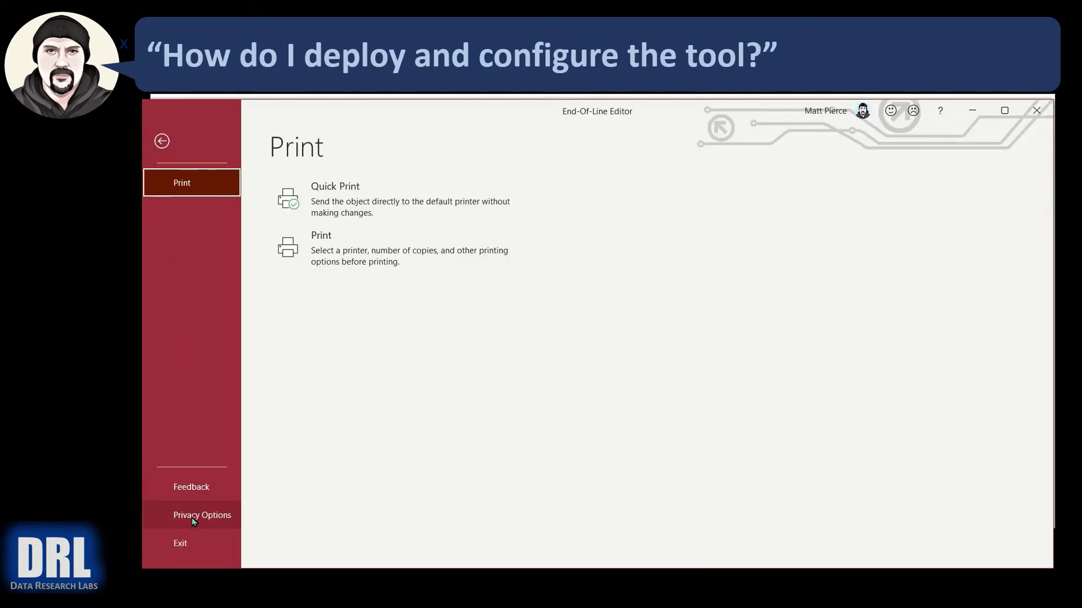
click(192, 516)
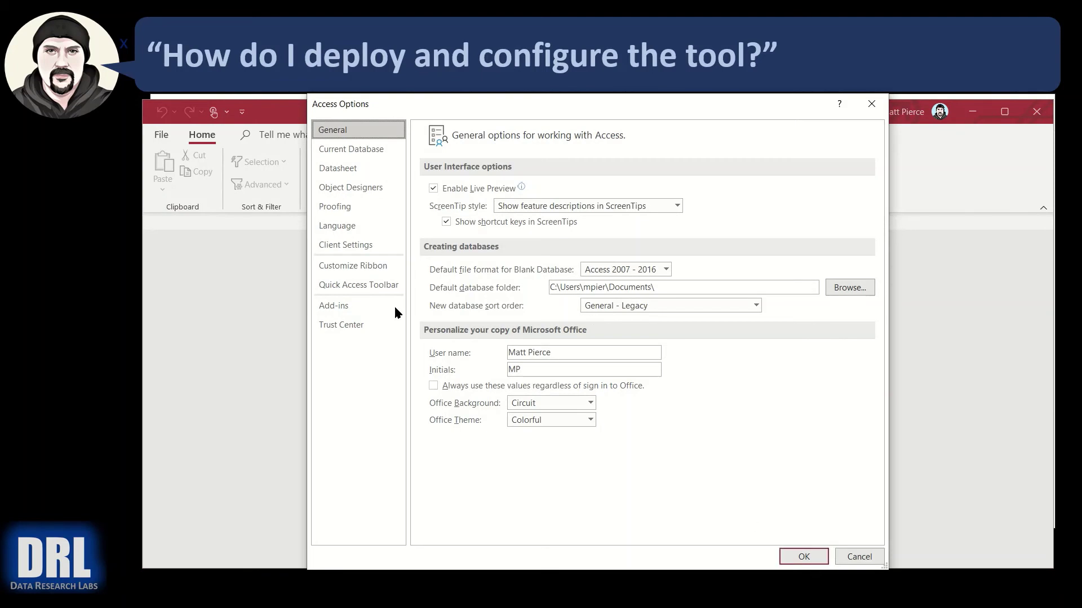
click(341, 324)
click(793, 271)
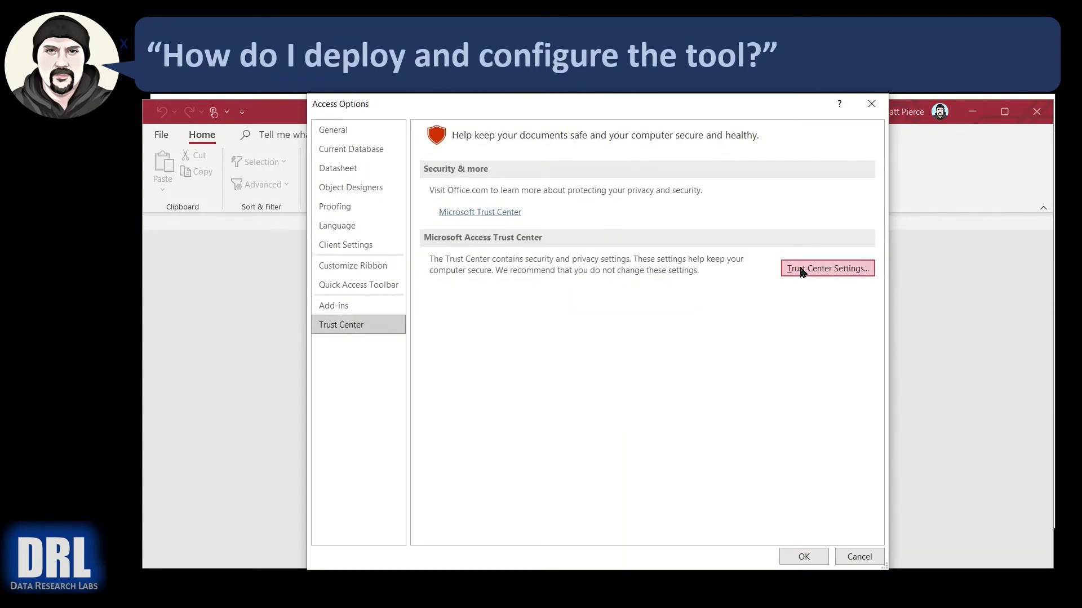
click(361, 158)
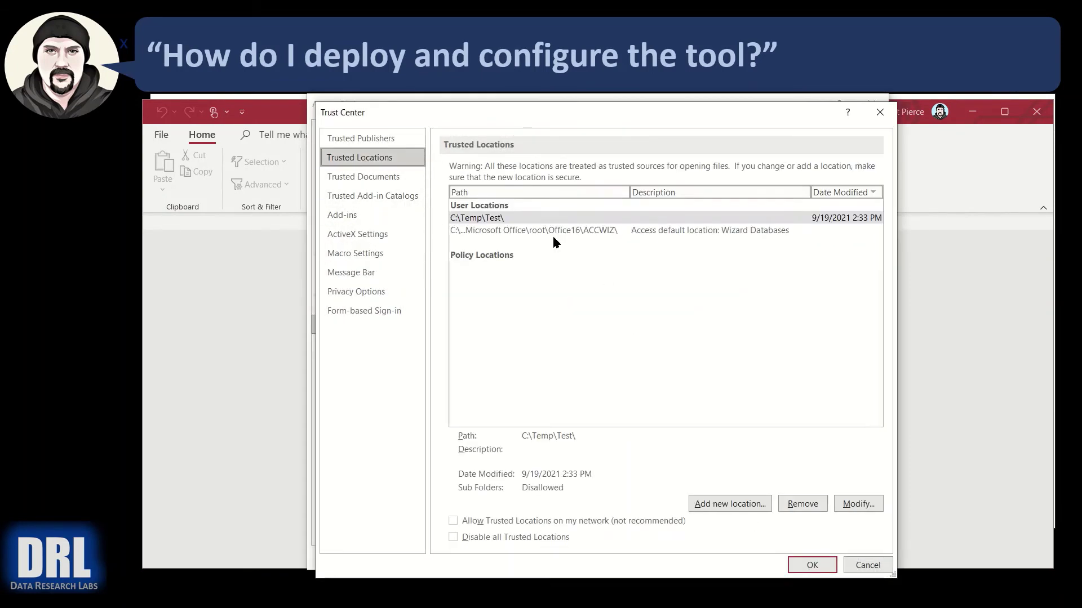
click(486, 221)
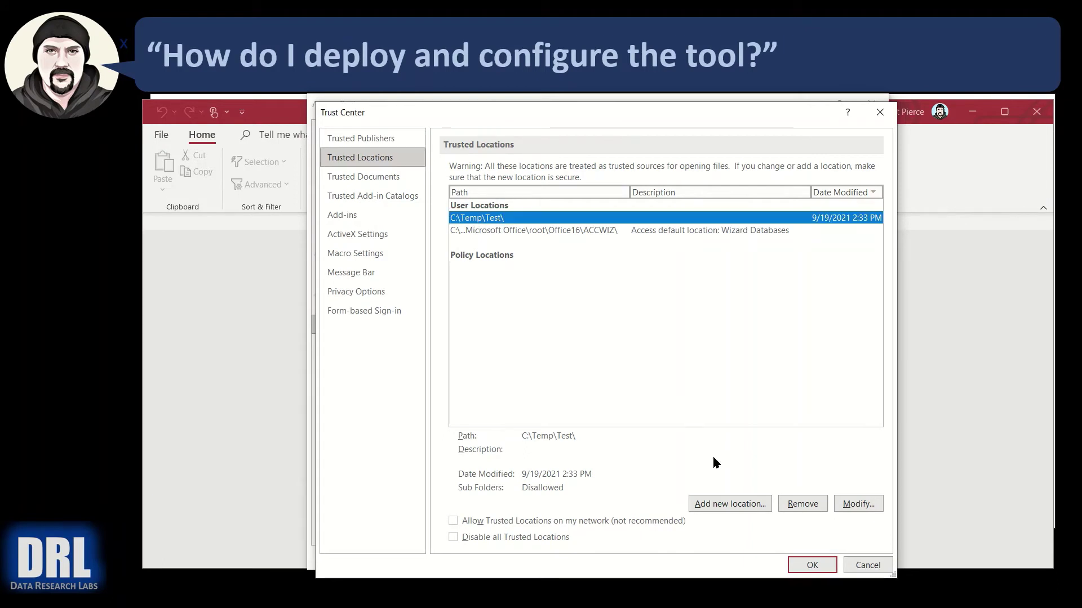
click(806, 504)
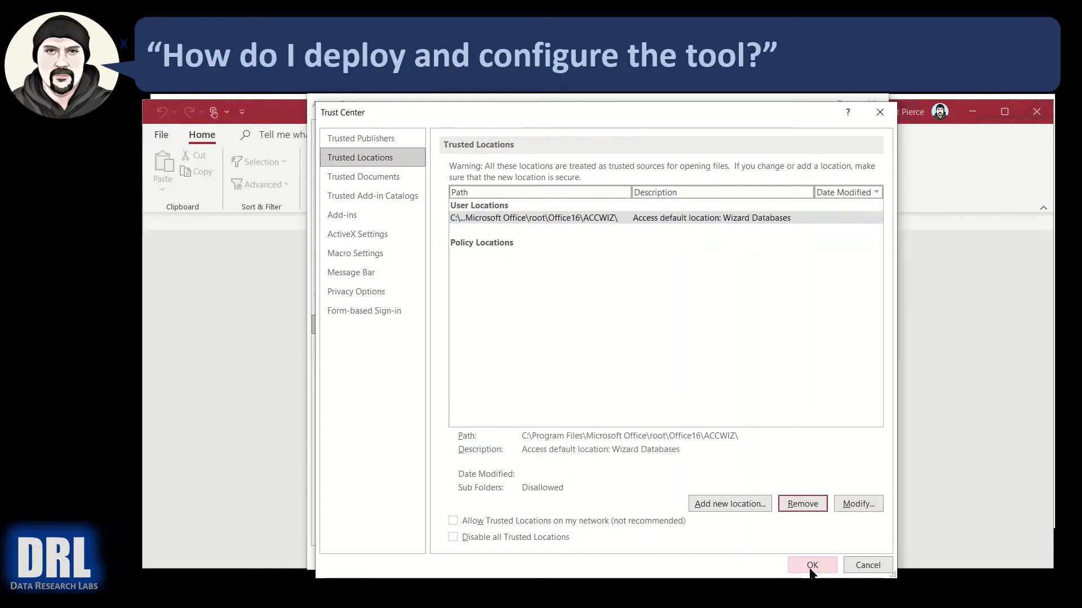
click(812, 567)
click(799, 558)
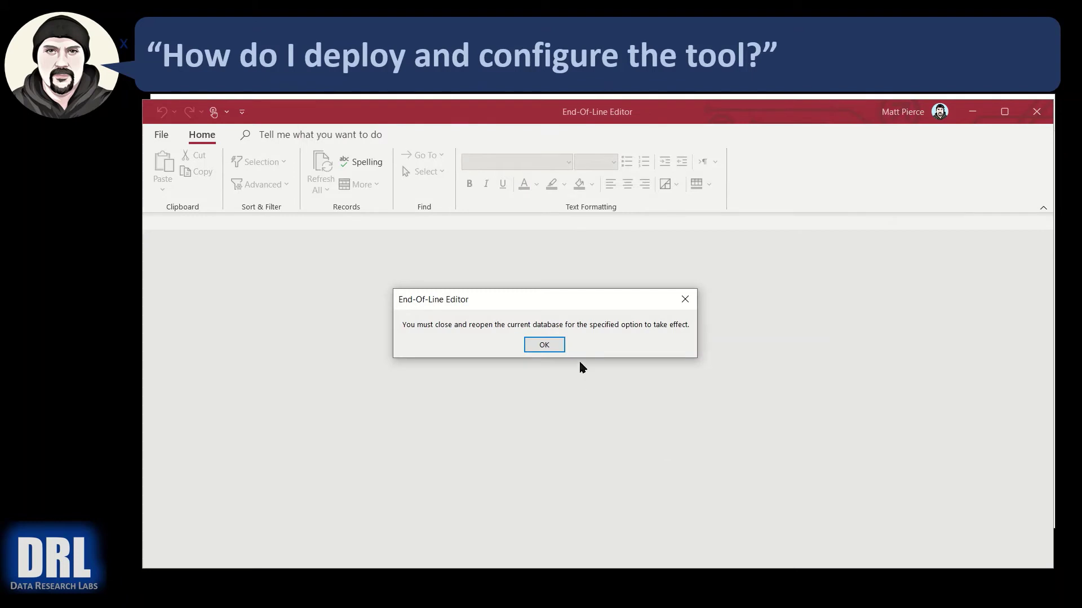
key(Return)
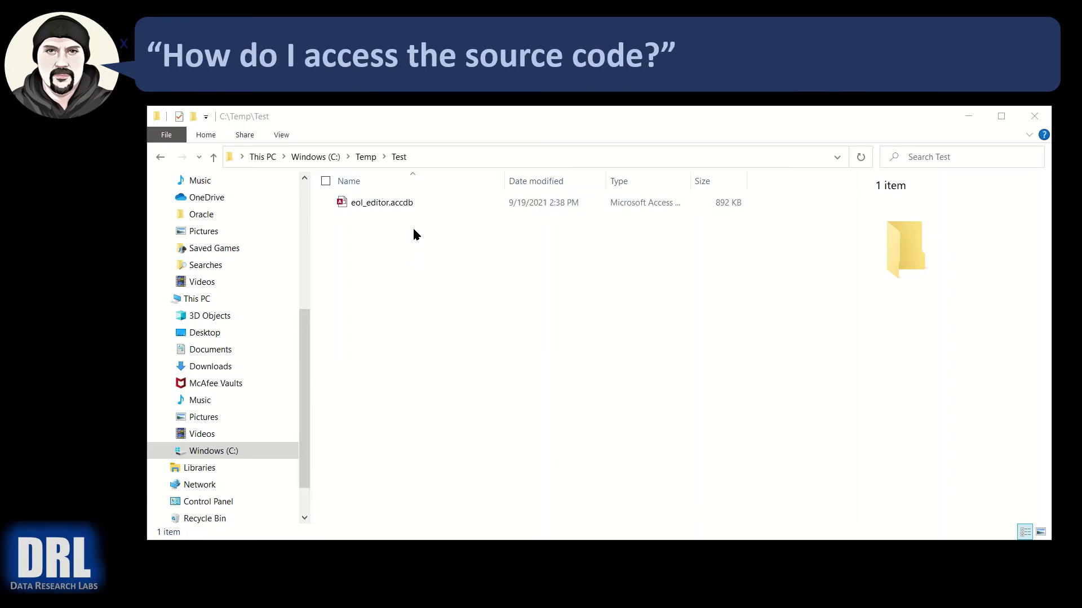
- Open eol_editor.accdb from C:\Temp\Test while bypassing its startup options, enable its content, and close Access
click(396, 204)
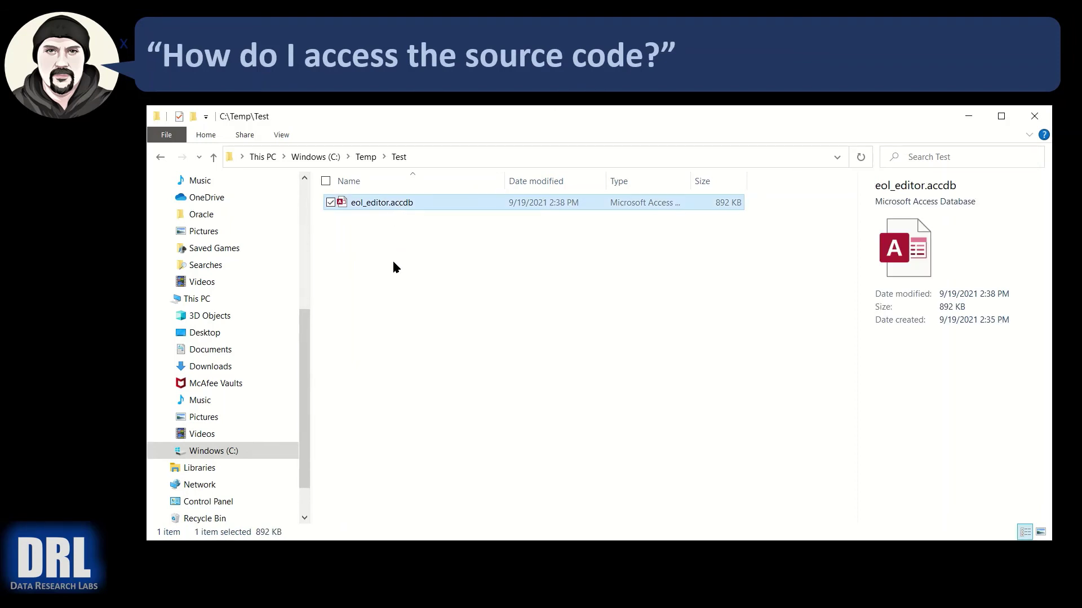
key(Return)
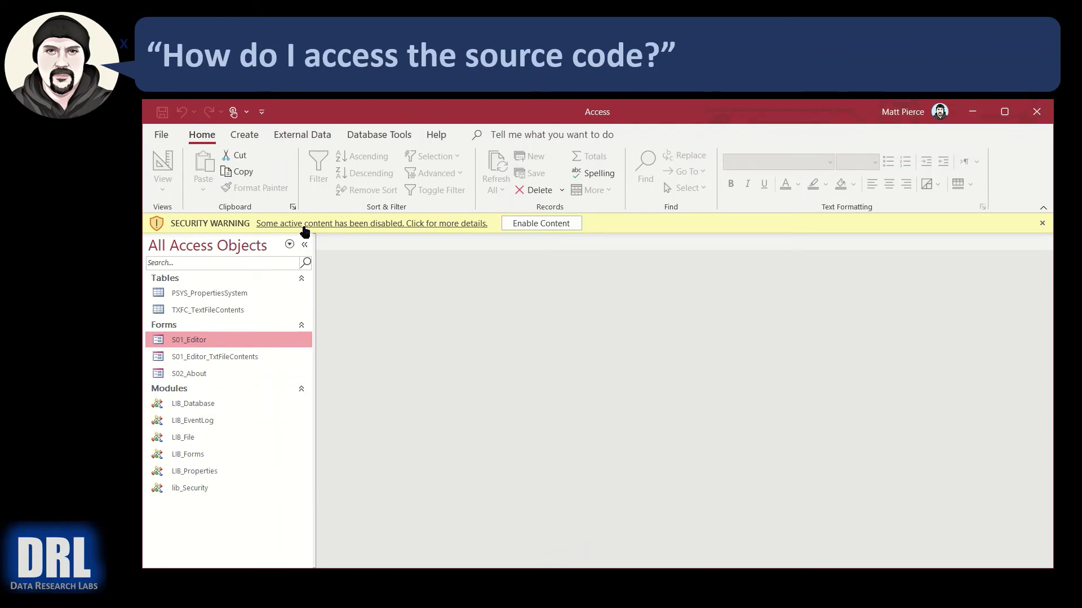
click(541, 225)
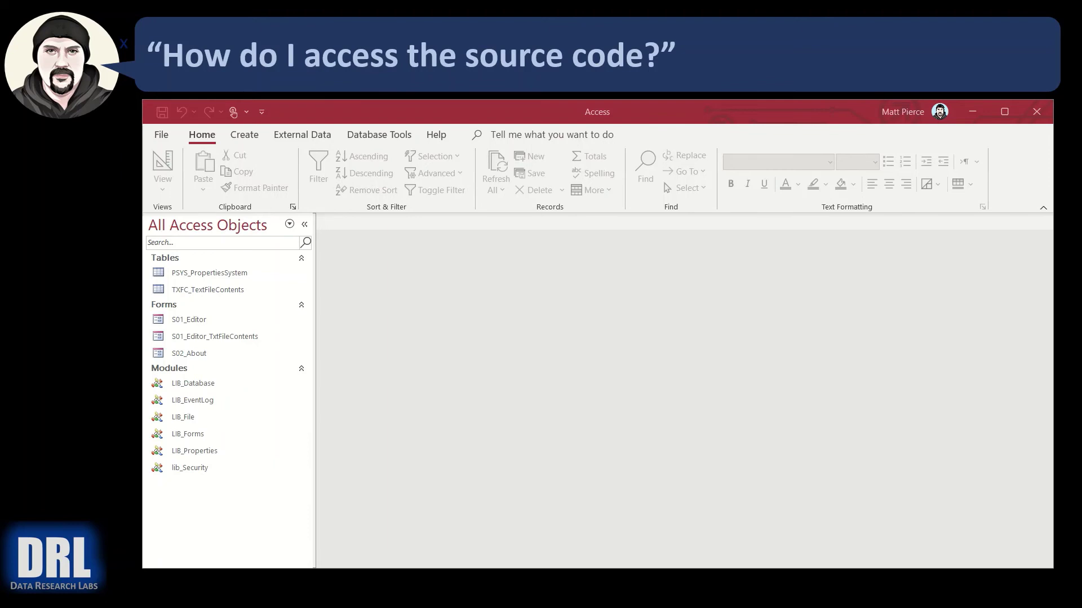
click(1036, 113)
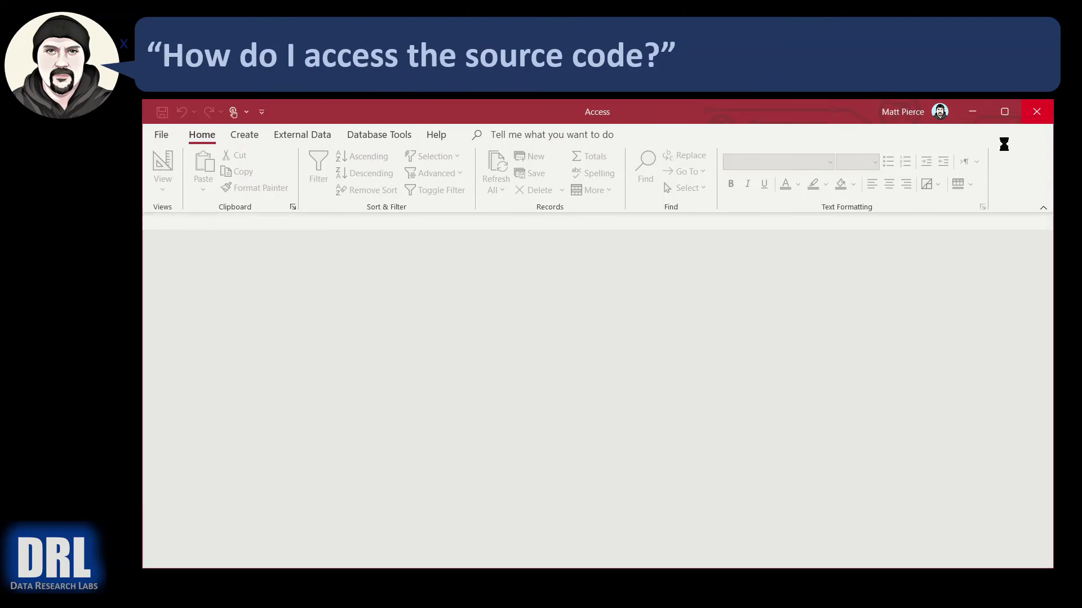
- Reopen eol_editor.accdb with its startup options bypassed and bring the Access window to the front
click(381, 209)
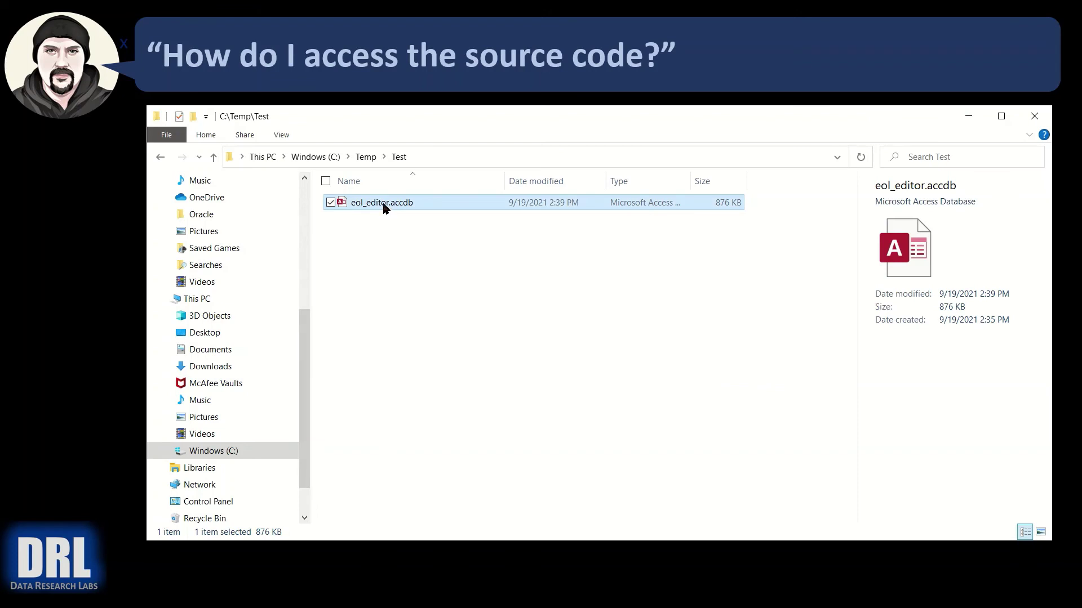
double_click(383, 204)
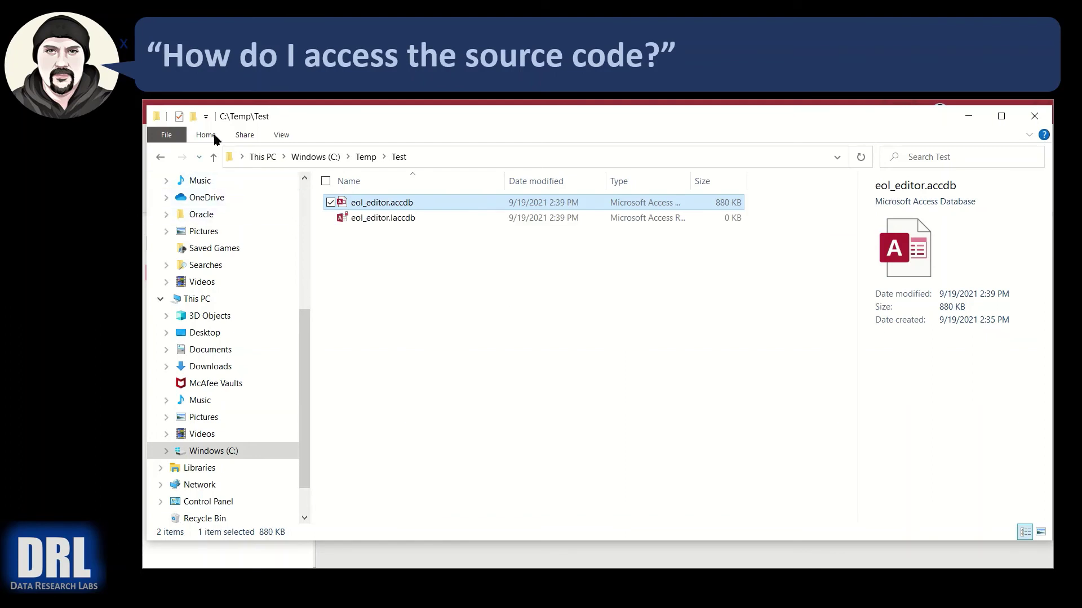
click(252, 106)
click(511, 315)
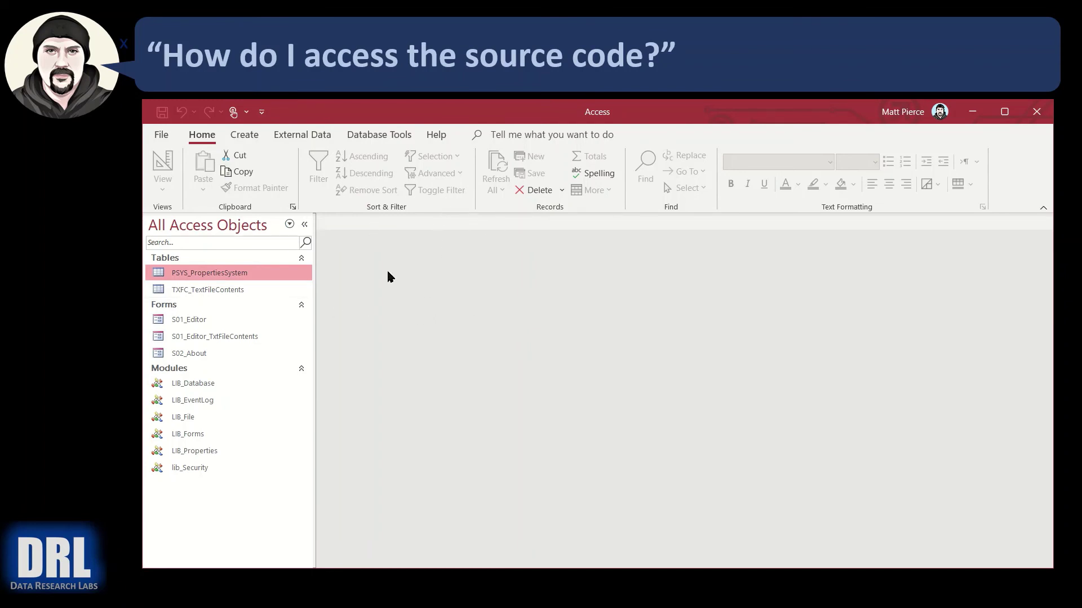
- View the LIB_File module's code, and inspect the S01_Editor form in Design View before closing it
double_click(187, 418)
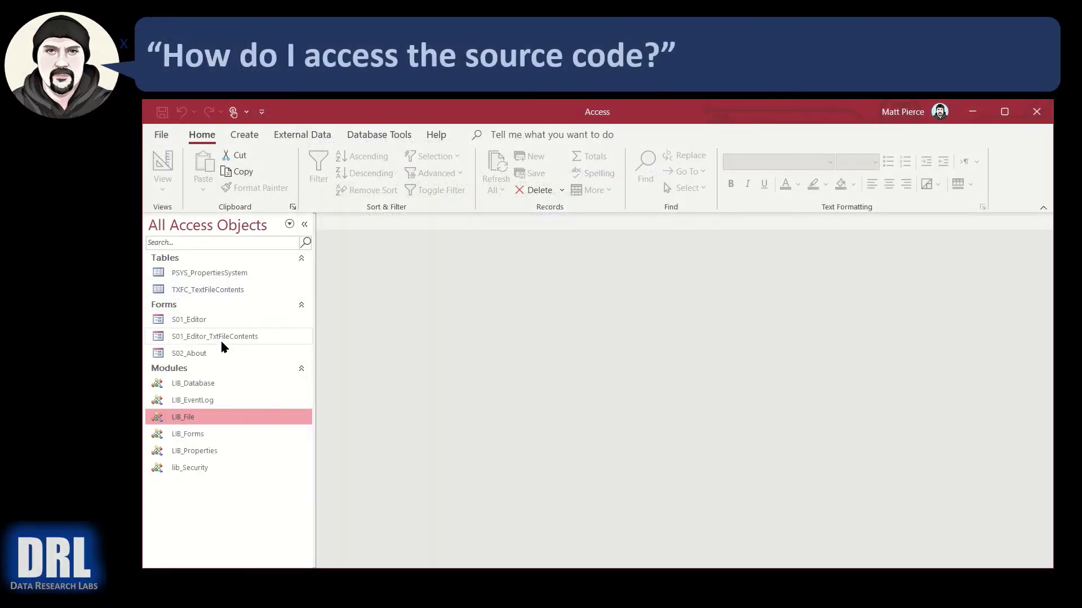
right_click(193, 337)
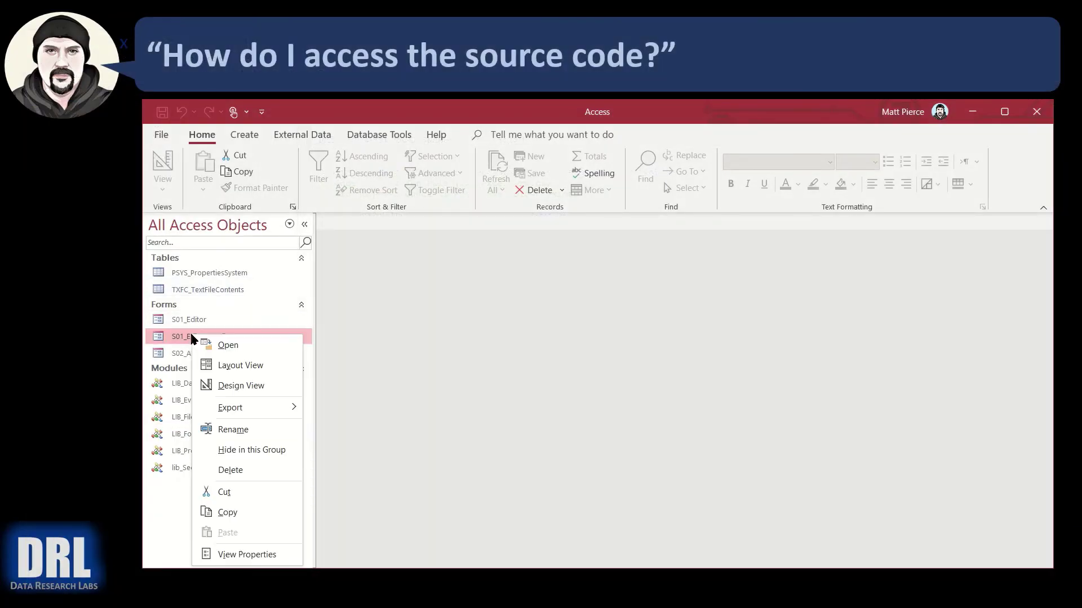
right_click(194, 322)
click(243, 373)
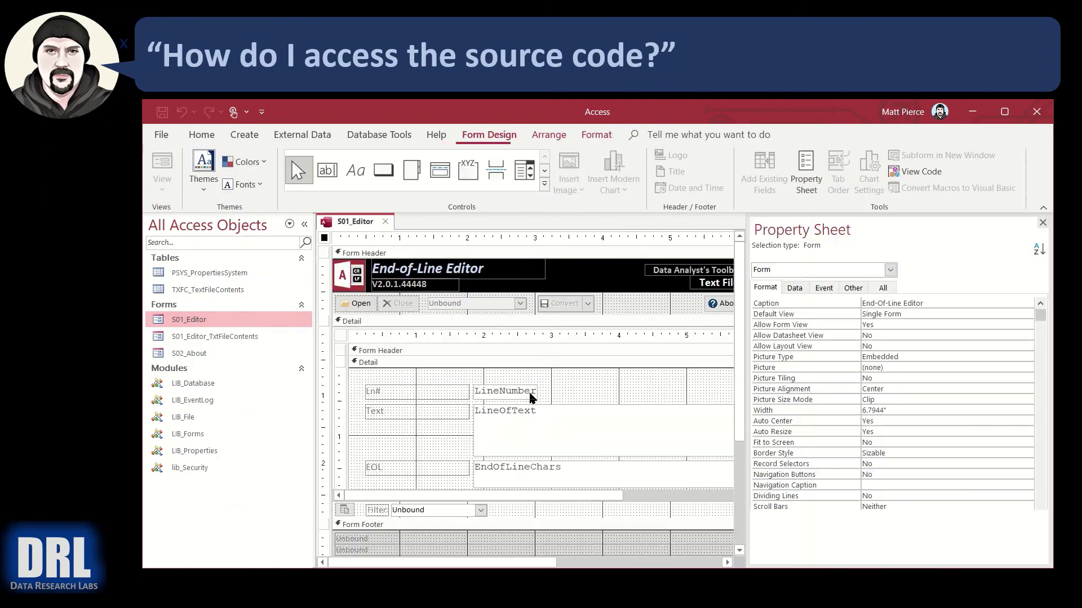
click(387, 221)
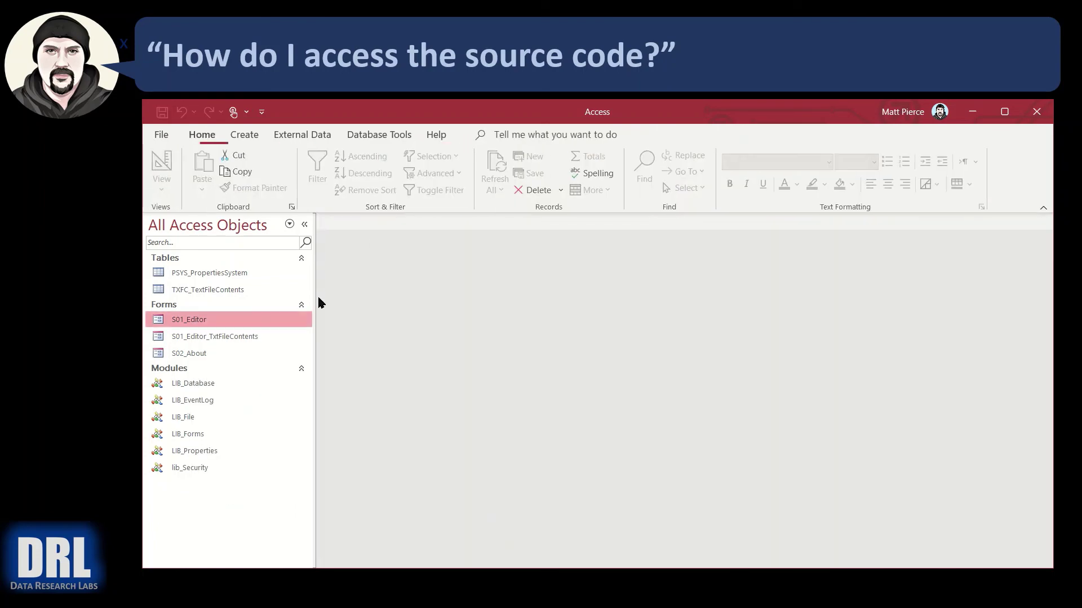
- Inspect the TXFC_TextFileContents table in Design View and close it
right_click(215, 289)
click(264, 314)
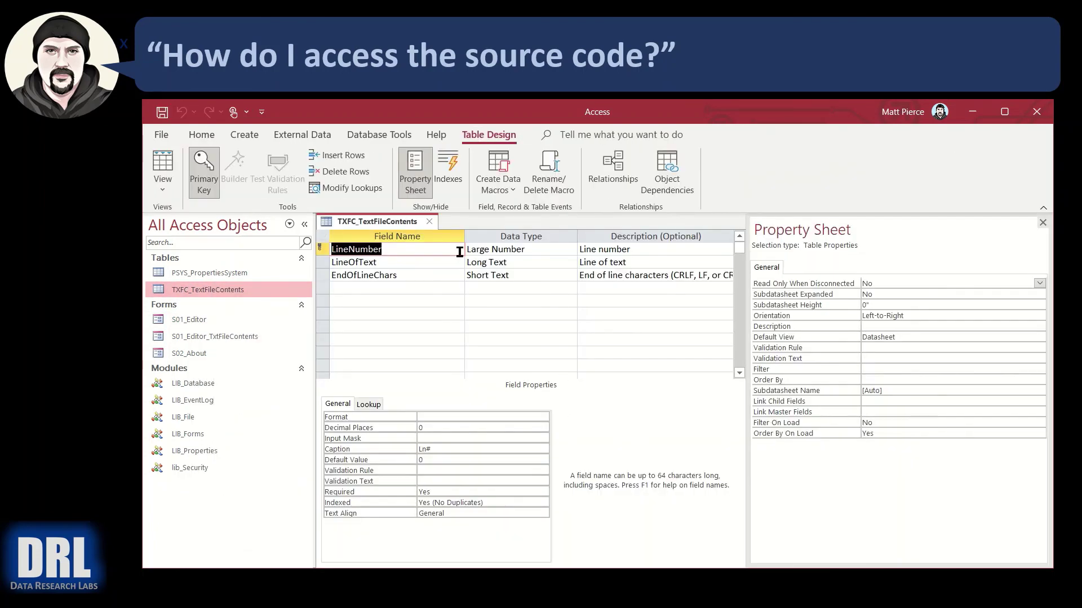
click(427, 217)
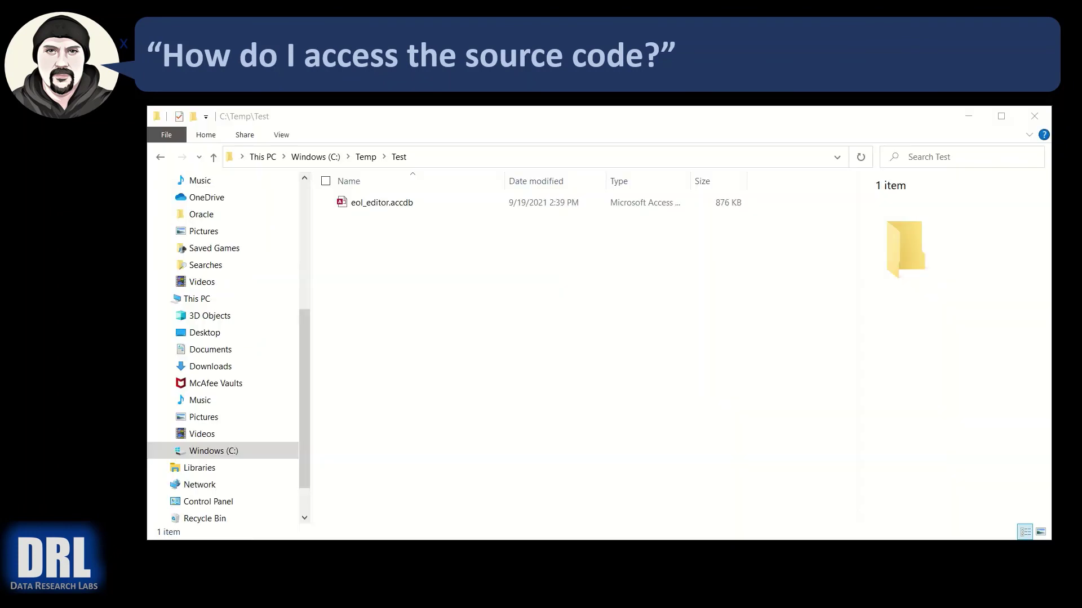
- Open eol_editor.accdb with its normal startup, close the End-of-Line Editor form, and reveal the database objects to select LIB_File
double_click(403, 208)
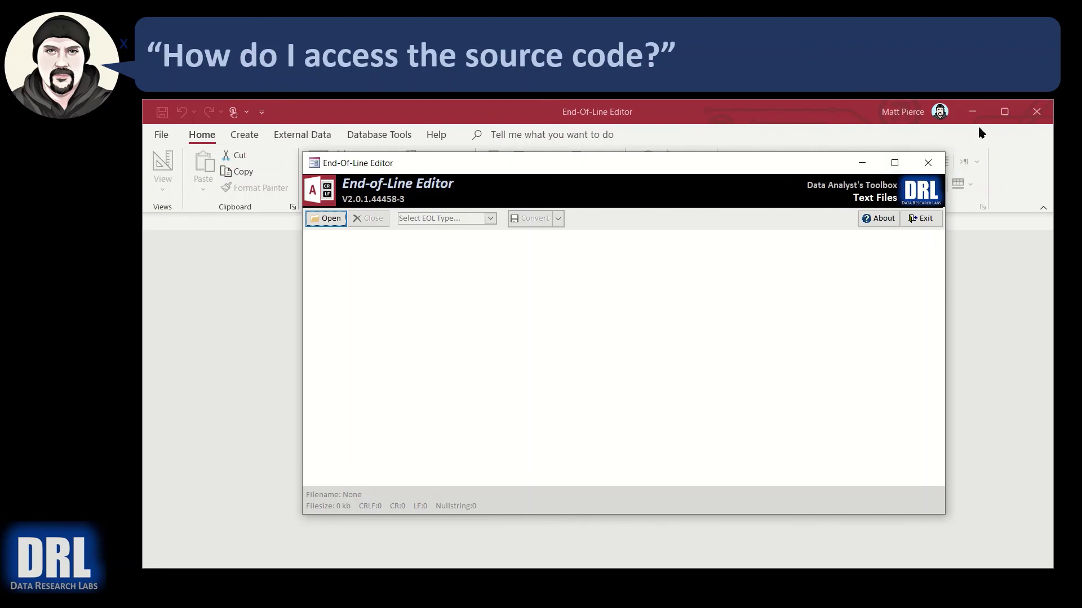
click(938, 164)
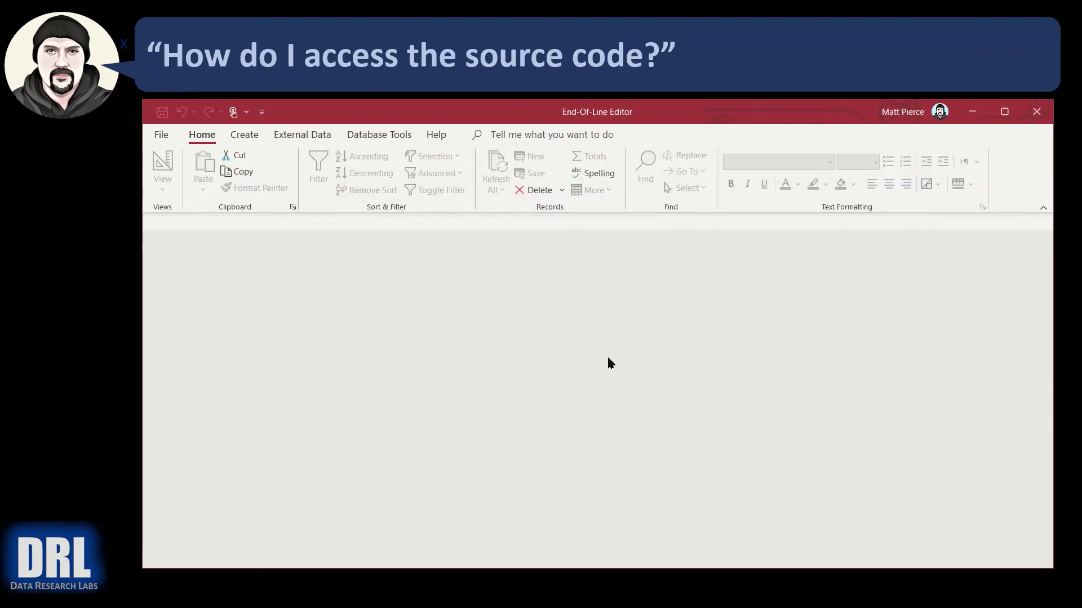
key(F11)
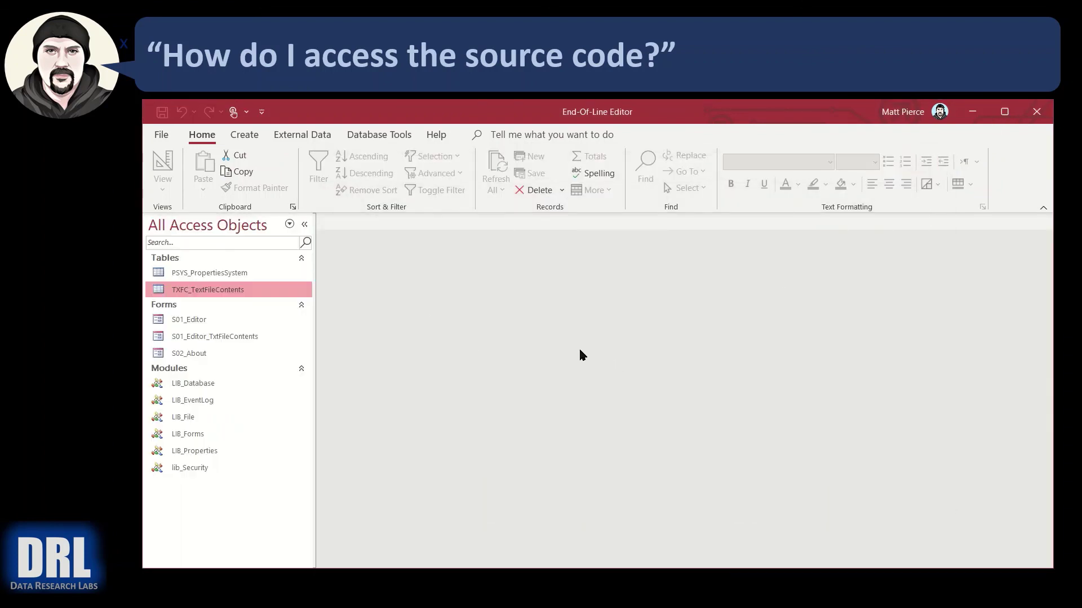
click(190, 417)
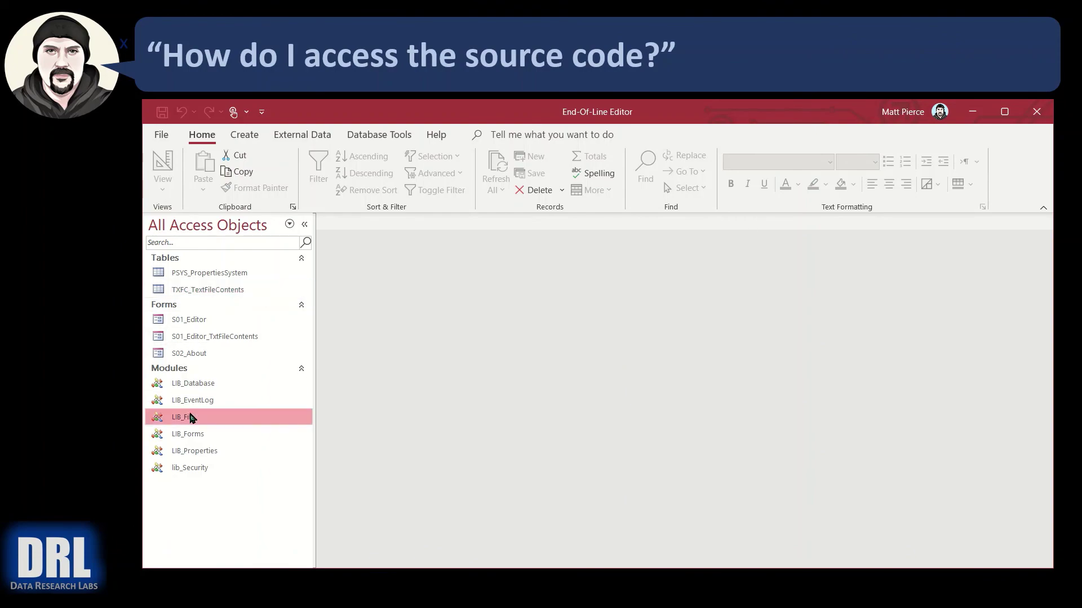